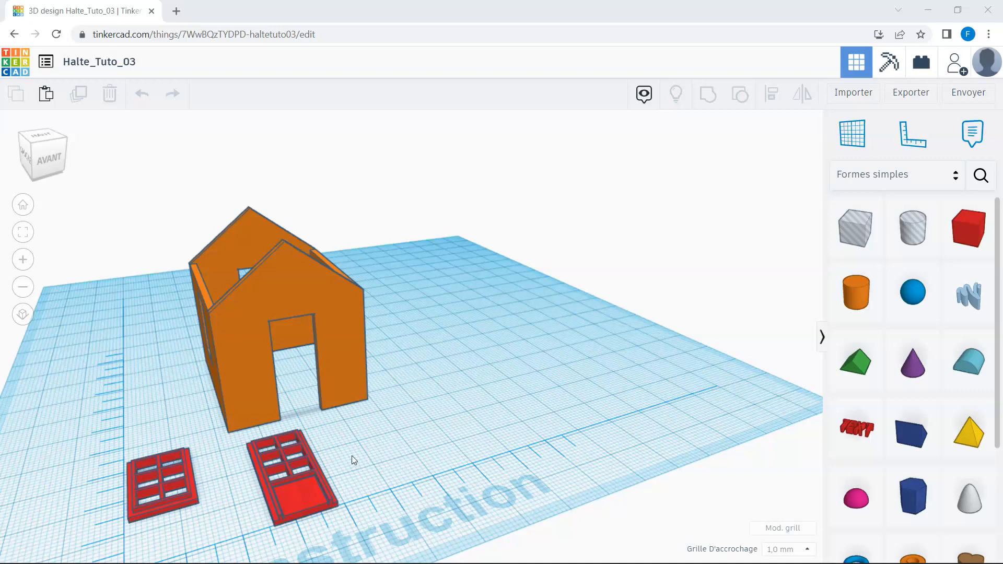
# - Move the red window frame to the open area beside the house and place a first copy of it alongside
pyautogui.moveTo(171, 485); pyautogui.dragTo(500, 401)
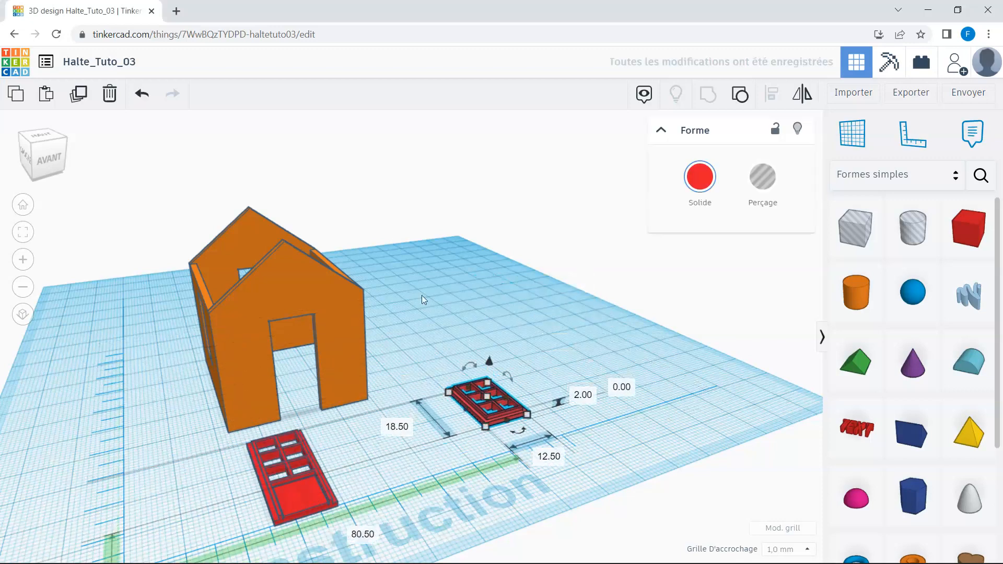
pyautogui.click(14, 97)
pyautogui.click(46, 97)
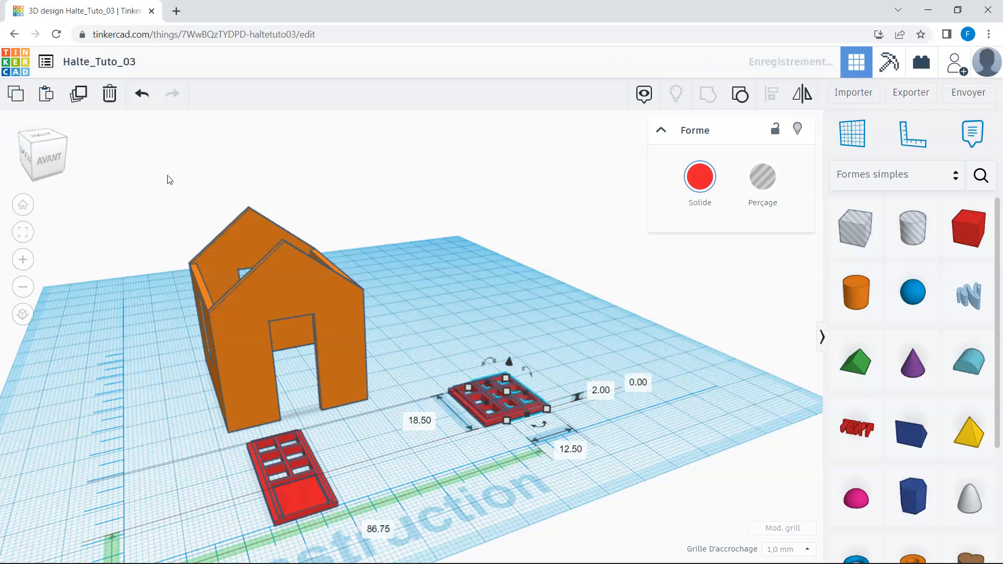
pyautogui.press('Right')
pyautogui.press('Right')
pyautogui.press('Right')
pyautogui.press('Right')
pyautogui.press('Right')
pyautogui.press('Right')
pyautogui.press('Right')
pyautogui.press('Right')
pyautogui.press('Right')
pyautogui.press('Right')
pyautogui.press('Right')
pyautogui.press('Right')
pyautogui.press('Right')
pyautogui.press('Right')
pyautogui.press('Right')
pyautogui.press('Right')
pyautogui.press('Right')
pyautogui.press('Right')
pyautogui.press('Right')
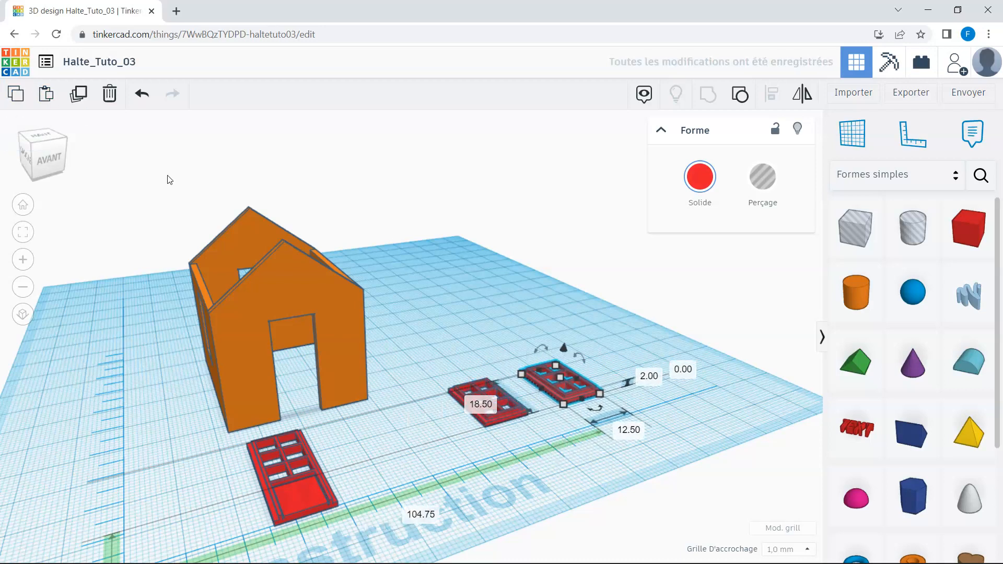
# - Copy the window frame again and shift the second copy along the same row, clear of the first copy
pyautogui.click(23, 97)
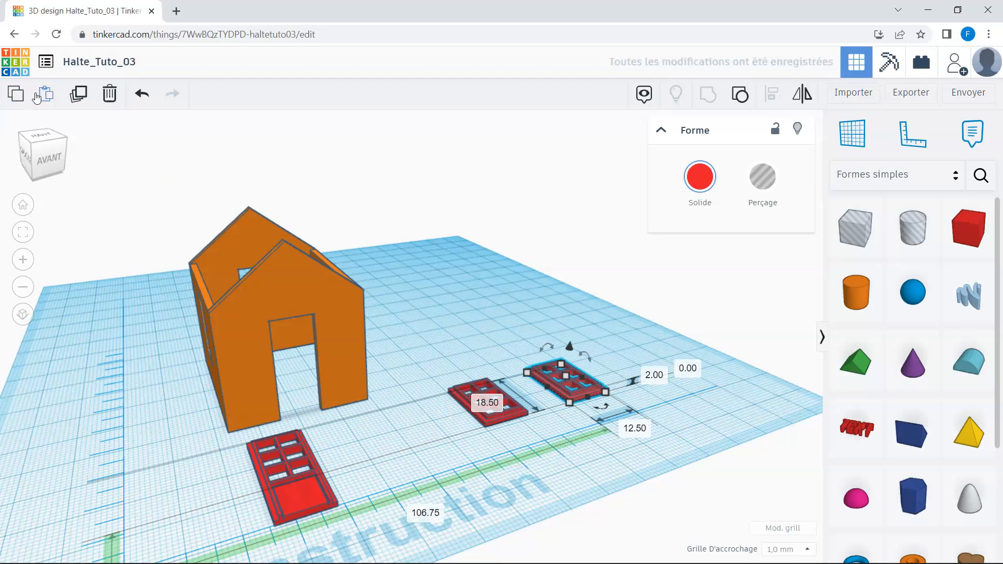
pyautogui.click(45, 98)
pyautogui.press('Right')
pyautogui.press('Right')
pyautogui.press('Right')
pyautogui.press('Right')
pyautogui.press('Right')
pyautogui.press('Right')
pyautogui.press('Right')
pyautogui.press('Right')
pyautogui.press('Right')
pyautogui.press('Right')
pyautogui.press('Right')
pyautogui.press('Right')
pyautogui.press('Right')
pyautogui.press('Right')
pyautogui.press('Right')
pyautogui.press('Right')
pyautogui.press('Right')
pyautogui.press('Right')
pyautogui.press('Right')
pyautogui.press('Right')
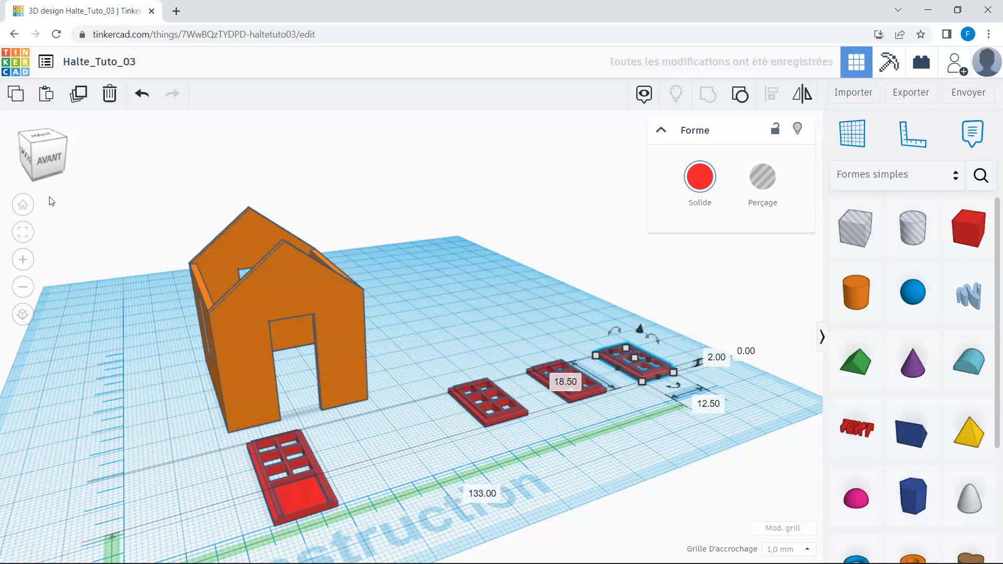
# - Rotate the red door by 90° so it stands upright in front of the house
pyautogui.click(390, 352)
pyautogui.moveTo(406, 344)
pyautogui.mouseDown(button='right')
pyautogui.moveTo(283, 374)
pyautogui.moveTo(196, 359)
pyautogui.moveTo(287, 360)
pyautogui.moveTo(439, 335)
pyautogui.moveTo(417, 343)
pyautogui.mouseUp(button='right')
pyautogui.click(330, 465)
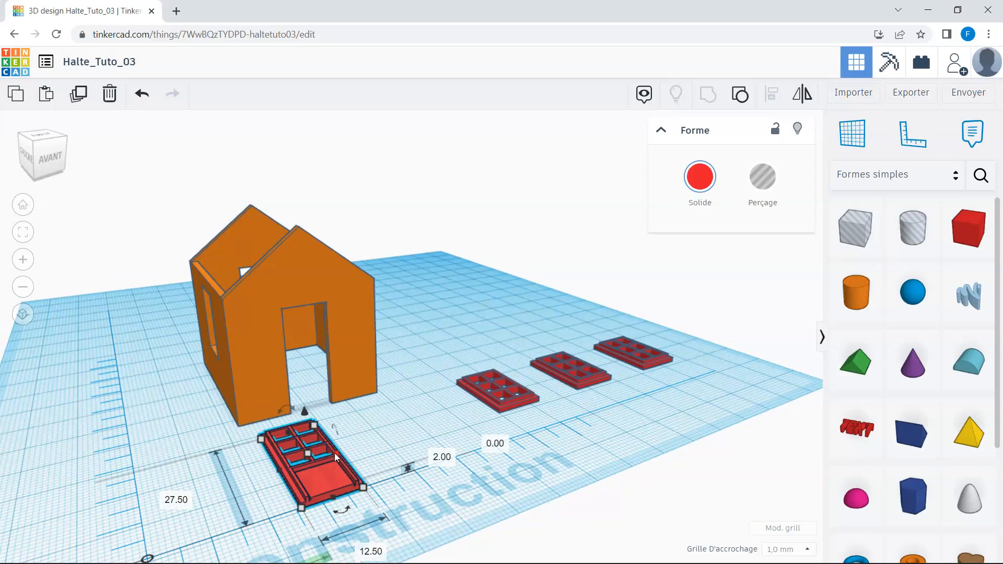
pyautogui.moveTo(340, 434)
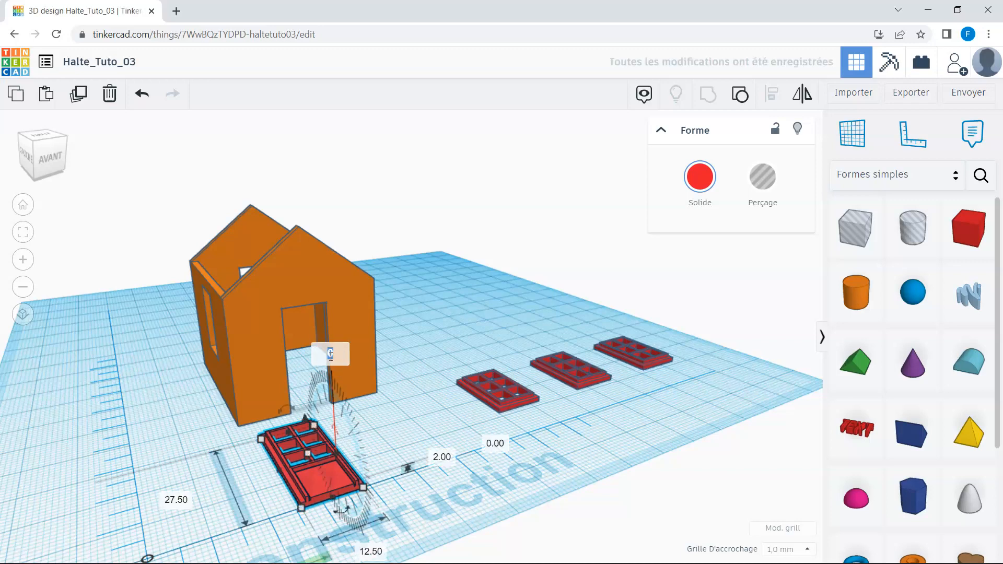
pyautogui.write('90')
pyautogui.press('Return')
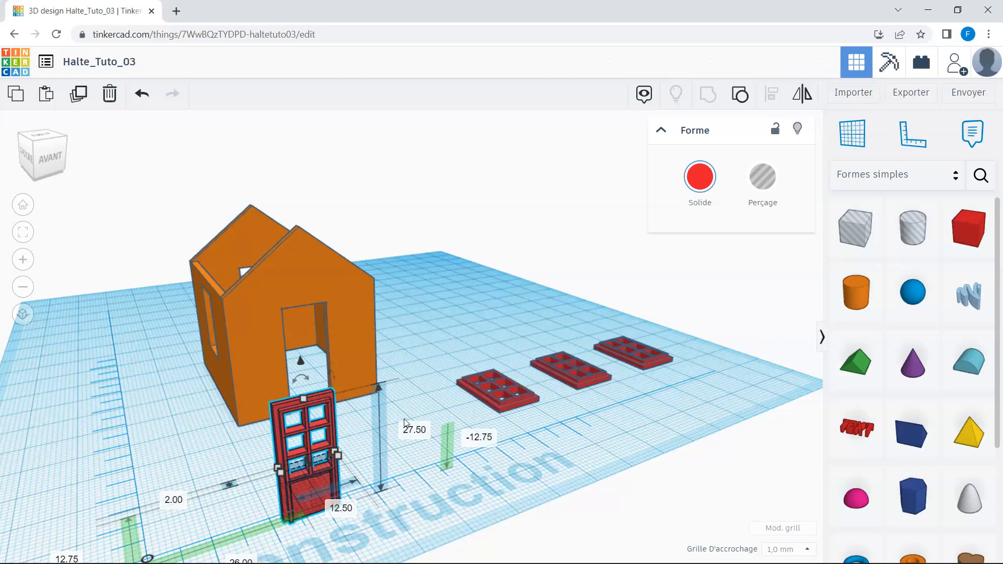
# - Set the upright door's height above the workplane to 0
pyautogui.click(434, 338)
pyautogui.moveTo(435, 339)
pyautogui.mouseDown(button='right')
pyautogui.moveTo(394, 348)
pyautogui.moveTo(417, 331)
pyautogui.mouseUp(button='right')
pyautogui.moveTo(353, 381); pyautogui.dragTo(327, 414, button='right')
pyautogui.click(327, 415)
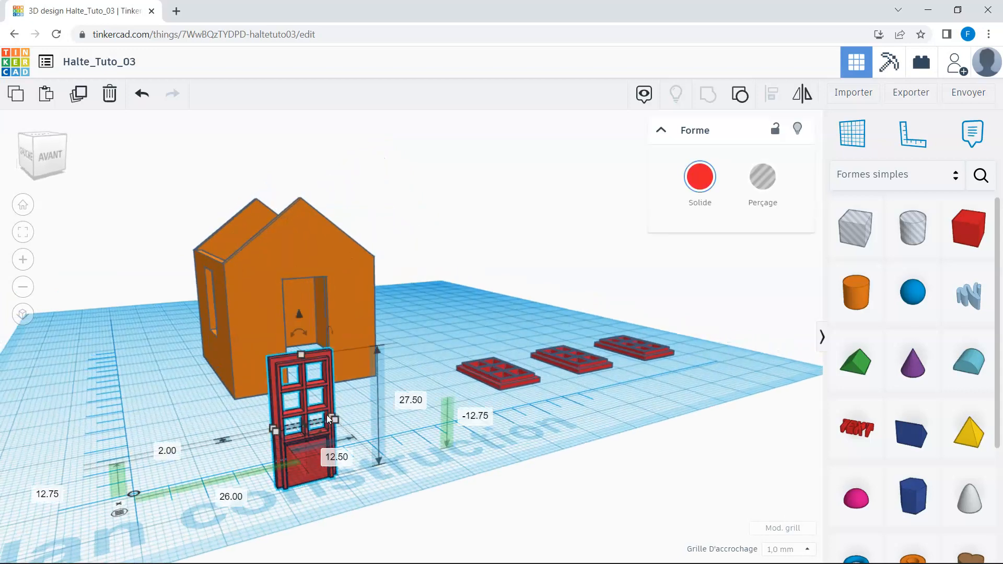
pyautogui.click(476, 425)
pyautogui.write('0')
pyautogui.press('Return')
# - Move the house back from the door and shift the window frame nearest to it toward the rear of the workplane
pyautogui.moveTo(416, 316); pyautogui.dragTo(267, 386, button='right')
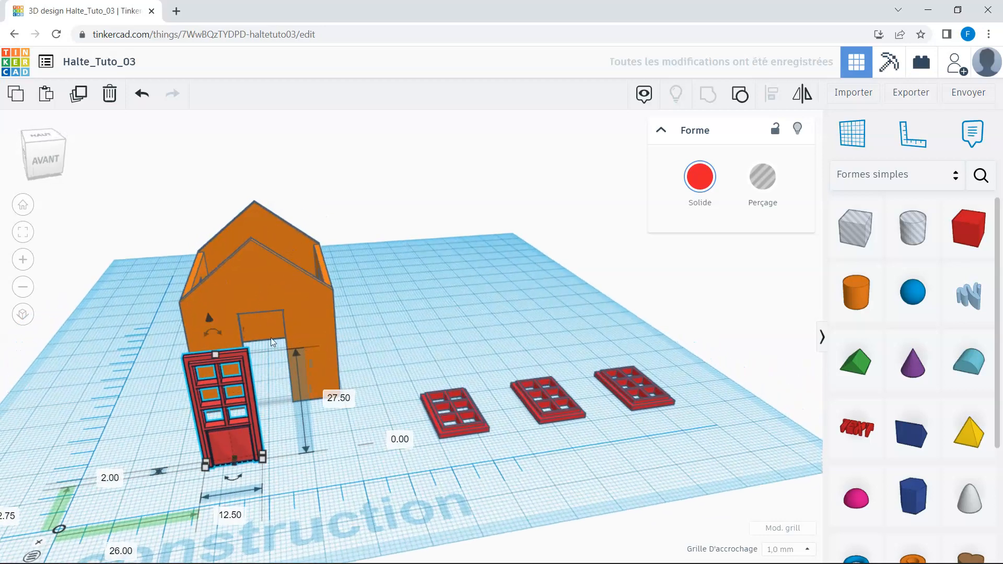
pyautogui.moveTo(317, 335); pyautogui.dragTo(369, 304)
pyautogui.moveTo(452, 410); pyautogui.dragTo(567, 312)
# - Align the house and door so they are centred in width and flush at the front
pyautogui.moveTo(400, 161); pyautogui.dragTo(139, 501)
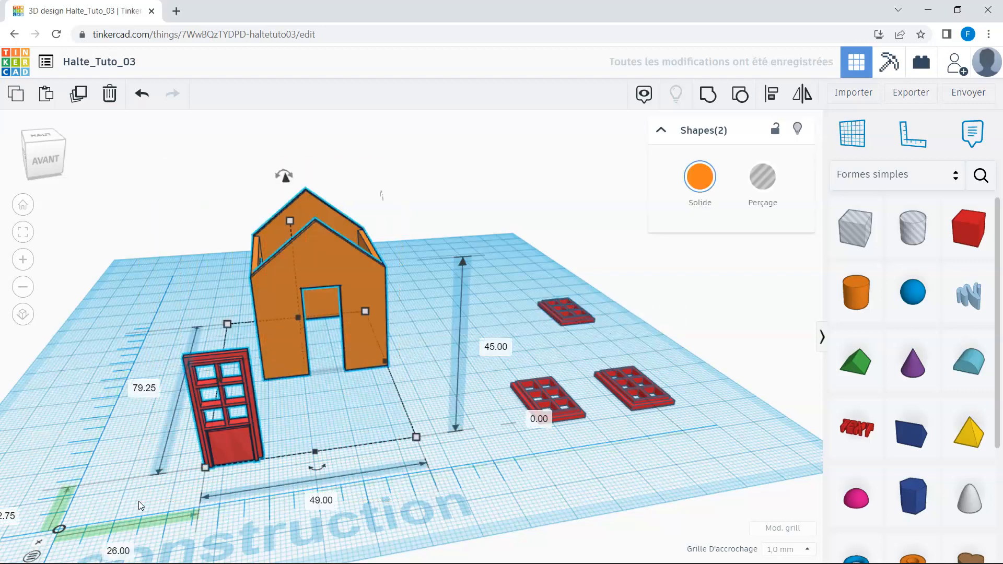
pyautogui.click(772, 96)
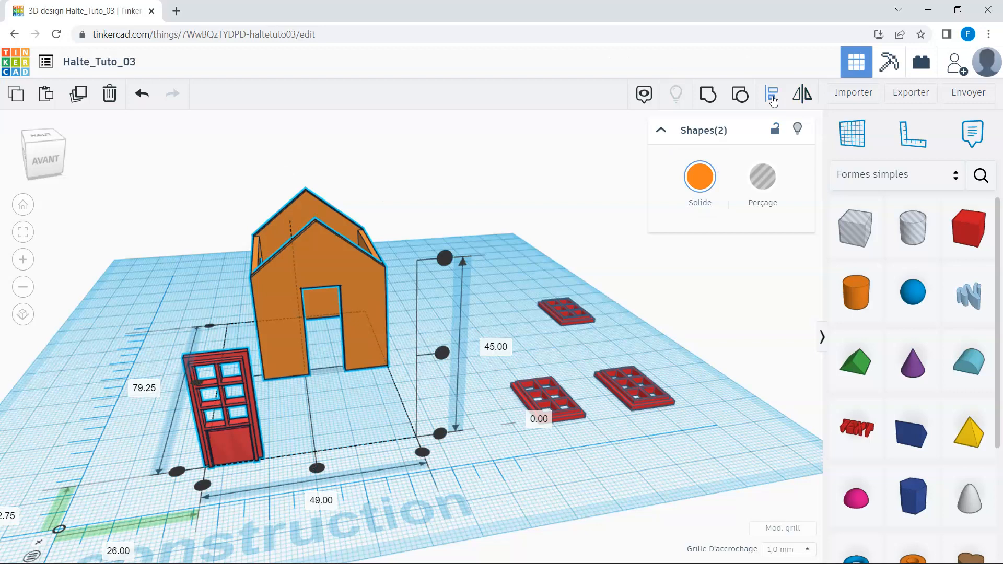
pyautogui.click(317, 469)
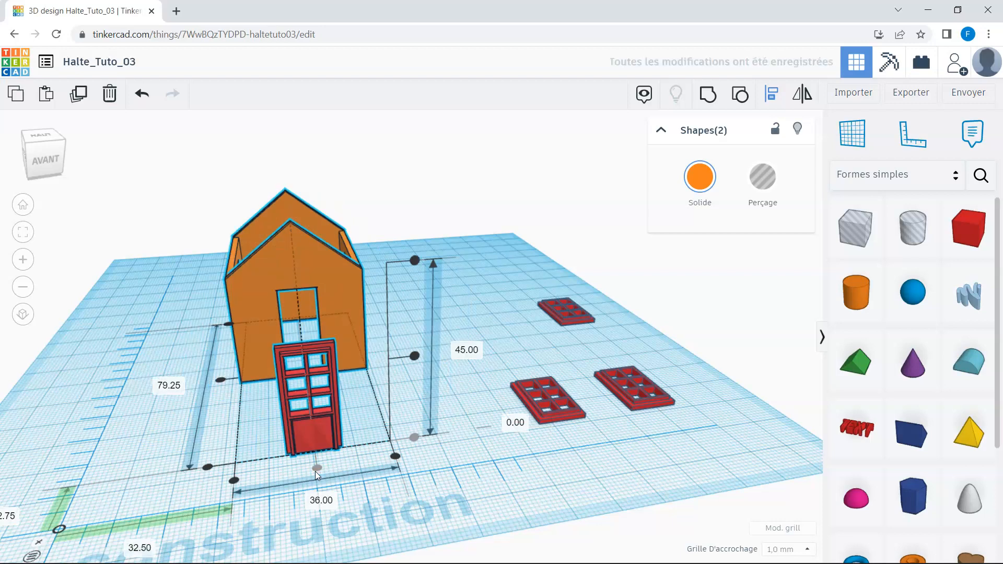
pyautogui.click(208, 467)
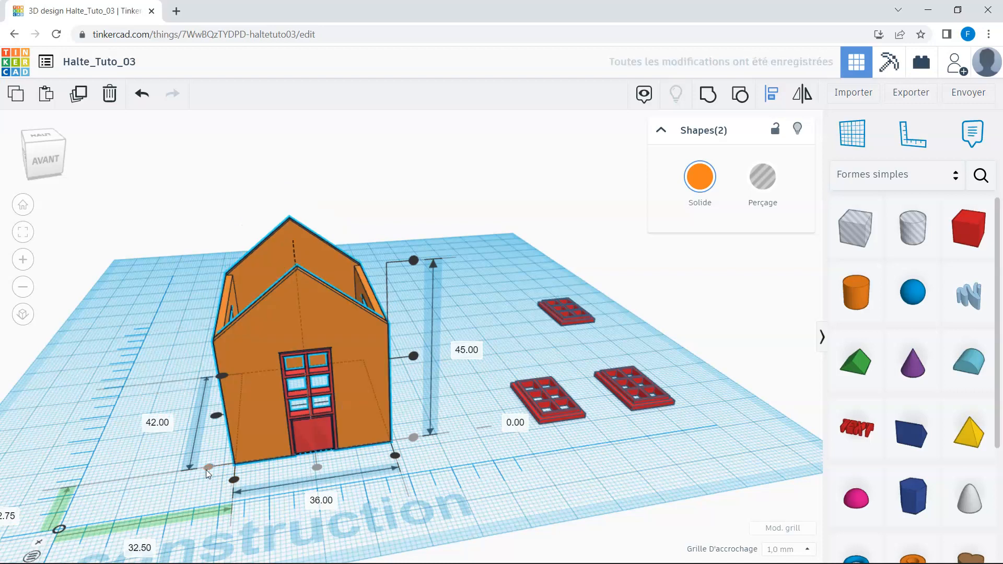
# - Group the house and the fitted door into one shape
pyautogui.moveTo(450, 468); pyautogui.dragTo(660, 501, button='right')
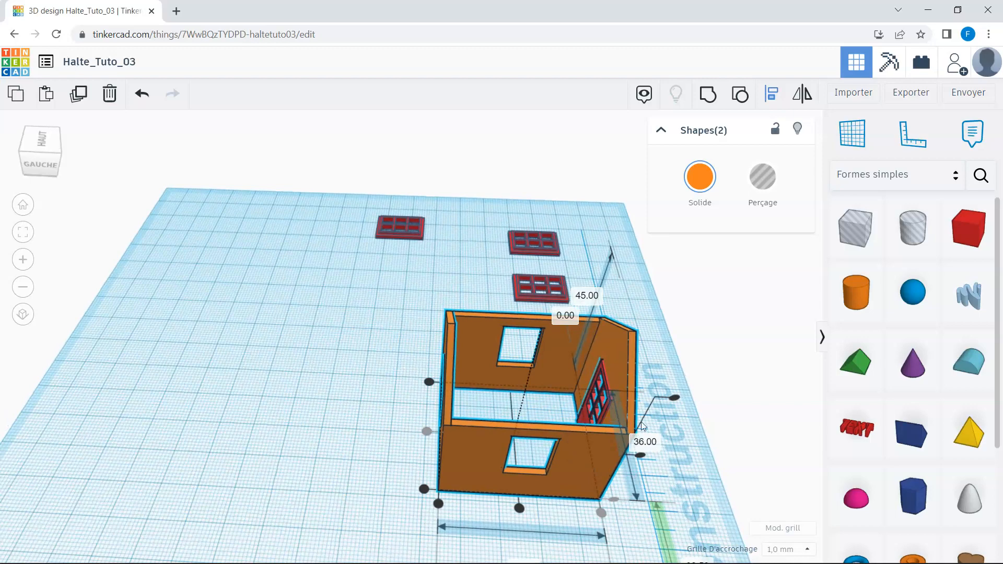
pyautogui.moveTo(658, 390); pyautogui.dragTo(459, 350, button='right')
pyautogui.moveTo(191, 214); pyautogui.dragTo(431, 479)
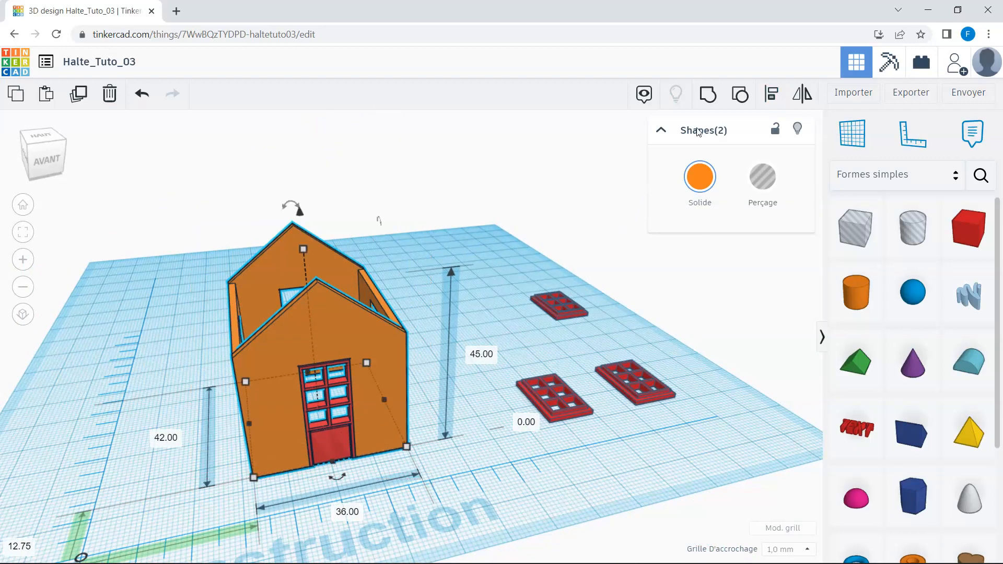
pyautogui.click(715, 97)
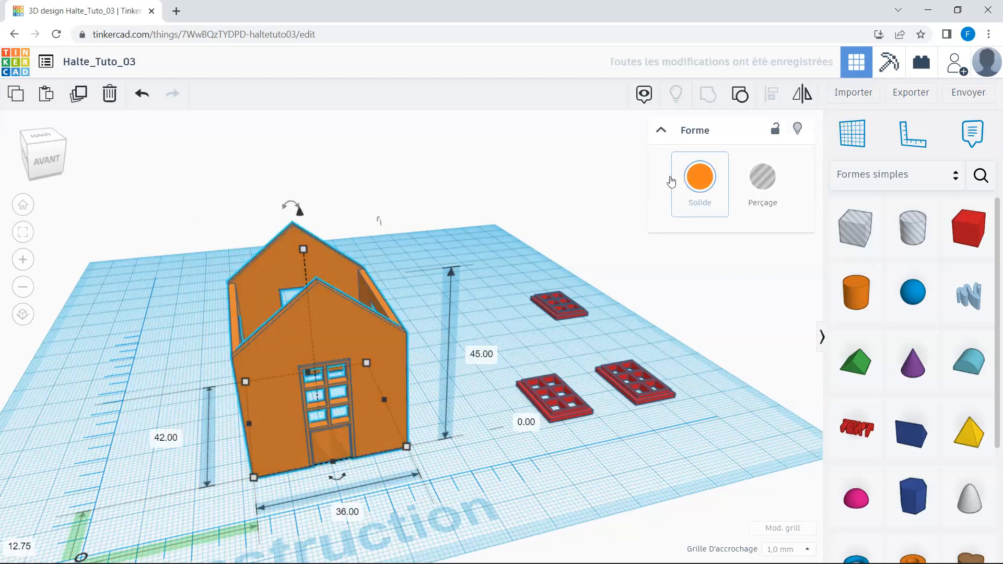
# - Move one window frame to the free area behind the house, facing its rear wall
pyautogui.moveTo(457, 270); pyautogui.dragTo(385, 293, button='right')
pyautogui.moveTo(465, 446); pyautogui.dragTo(372, 230)
pyautogui.moveTo(563, 245); pyautogui.dragTo(180, 296, button='right')
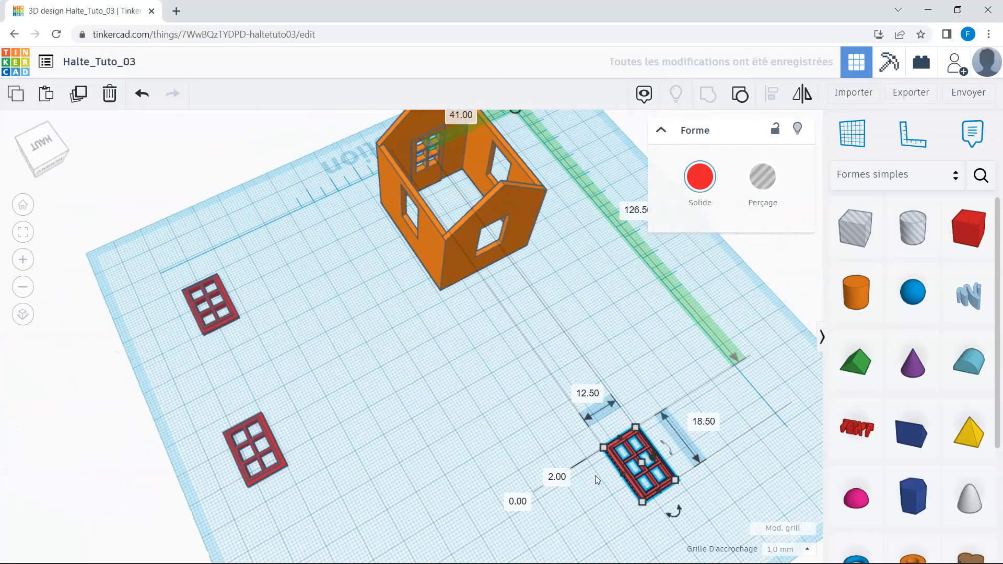
pyautogui.moveTo(554, 380); pyautogui.dragTo(554, 384)
pyautogui.moveTo(637, 461); pyautogui.dragTo(558, 438)
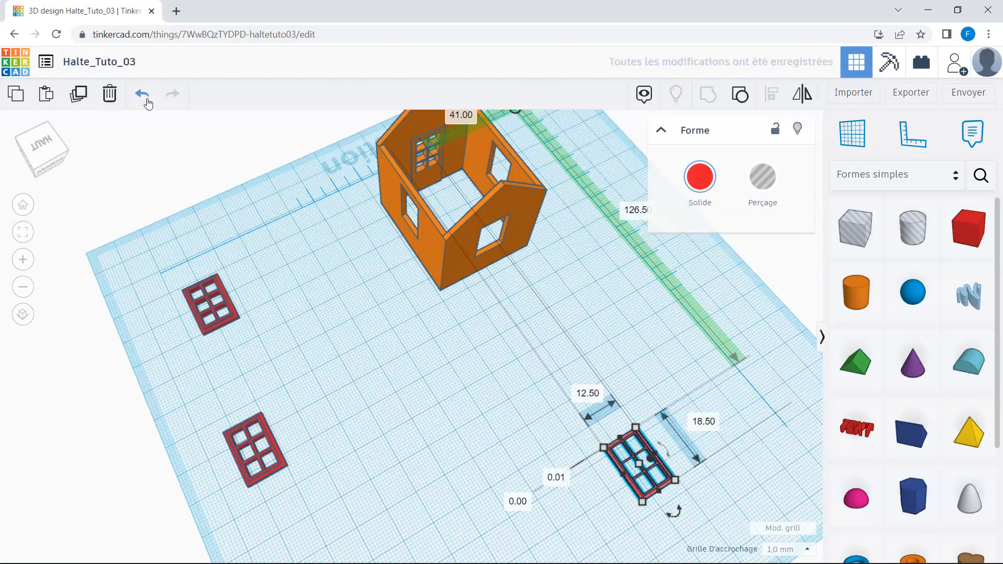
pyautogui.click(142, 94)
pyautogui.click(536, 447)
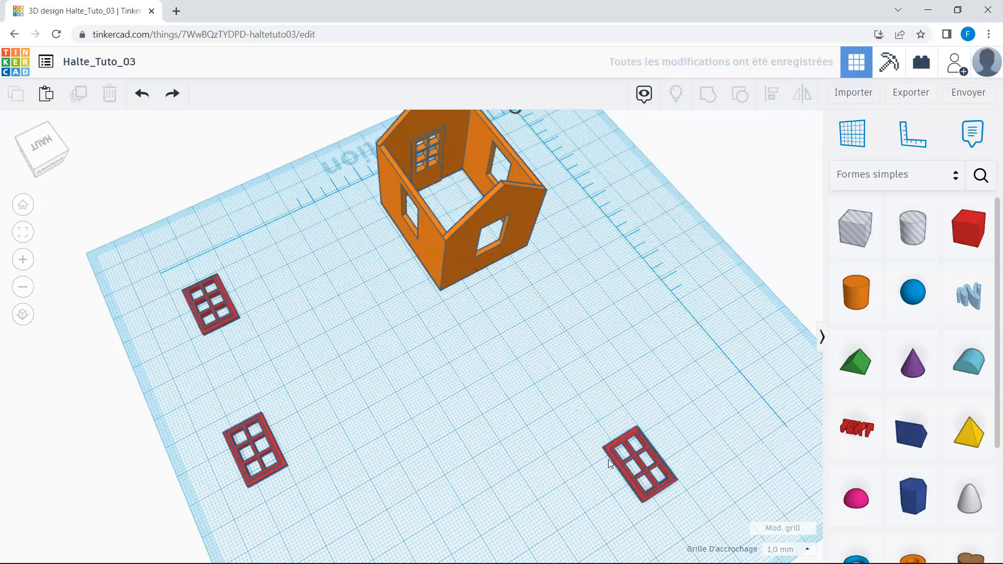
# - Rotate the window frame behind the house by 90° so it stands upright
pyautogui.scroll(-1, 575, 447)
pyautogui.scroll(-2, 574, 447)
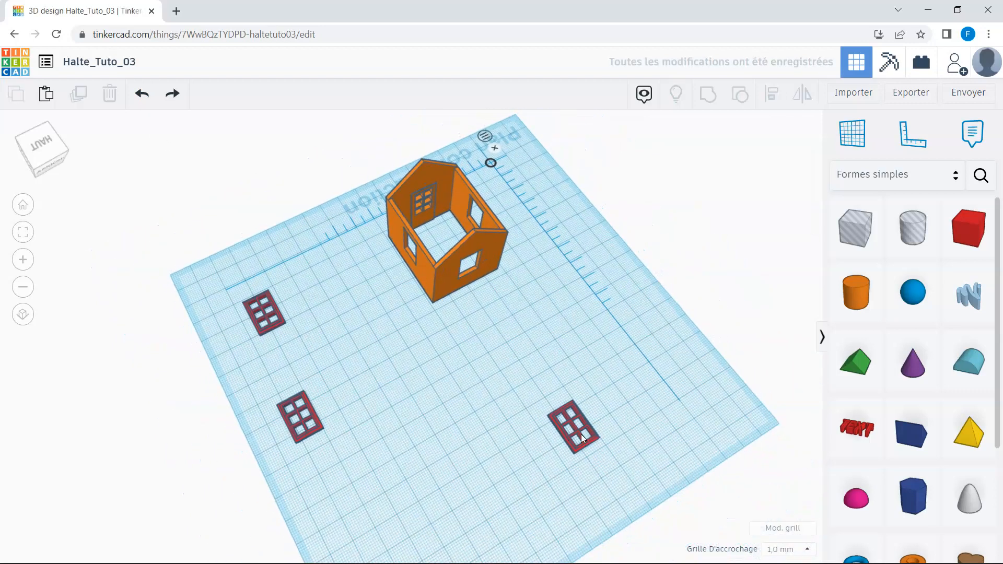
pyautogui.click(572, 416)
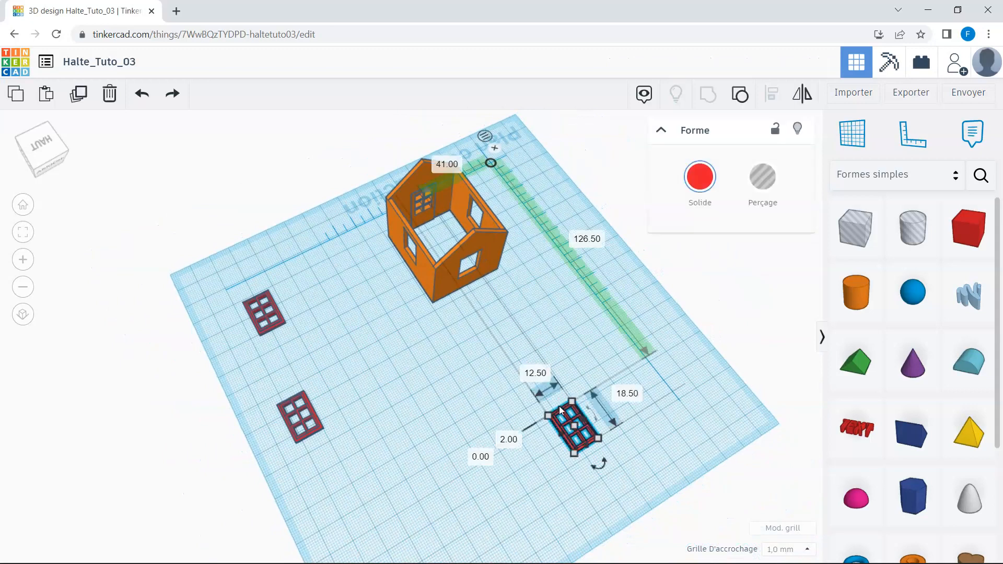
pyautogui.click(592, 417)
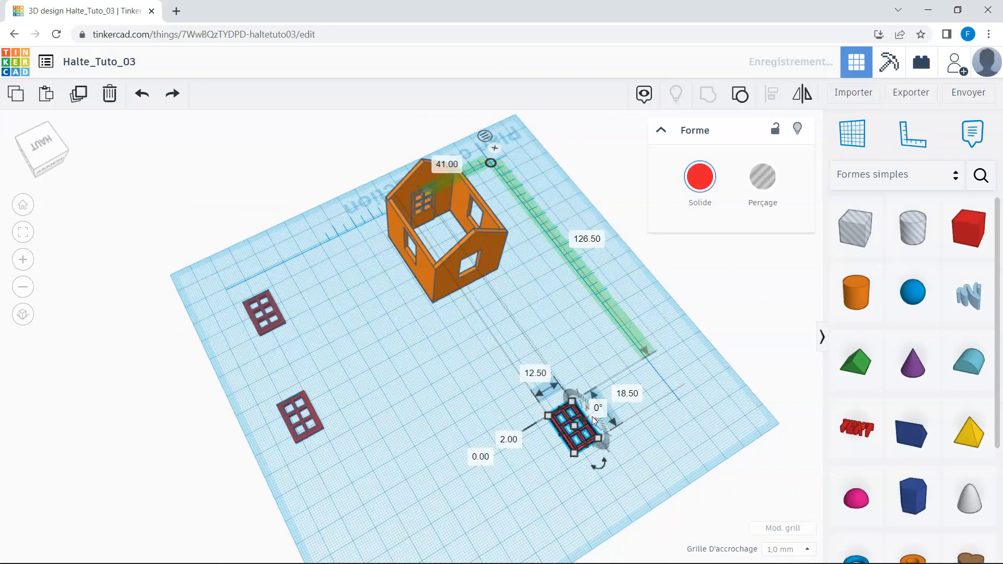
pyautogui.click(597, 408)
pyautogui.write('90')
pyautogui.press('Return')
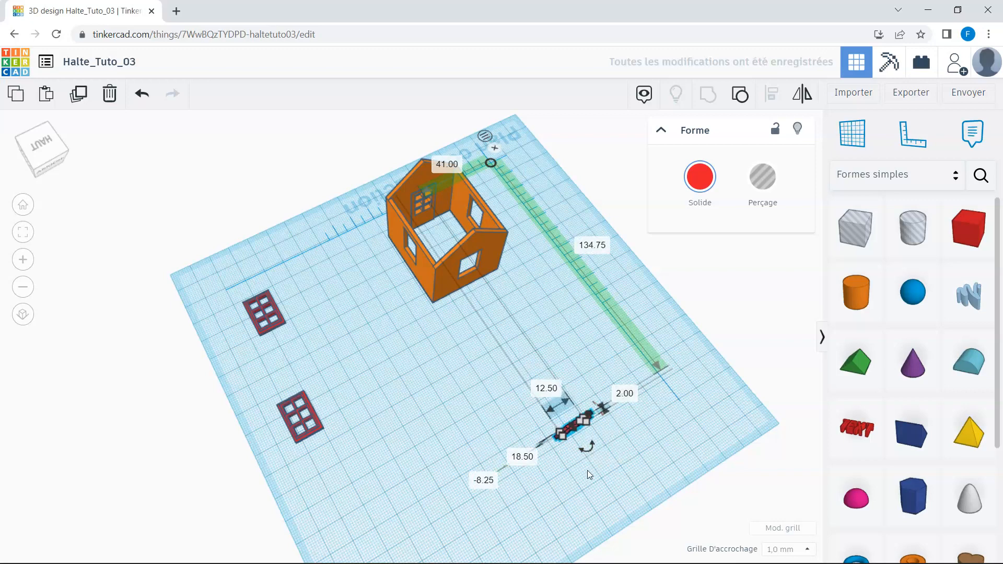
# - Set the upright window frame's height above the workplane to 10.5 mm
pyautogui.click(587, 470)
pyautogui.scroll(3, 587, 470)
pyautogui.moveTo(587, 470); pyautogui.dragTo(493, 380, button='right')
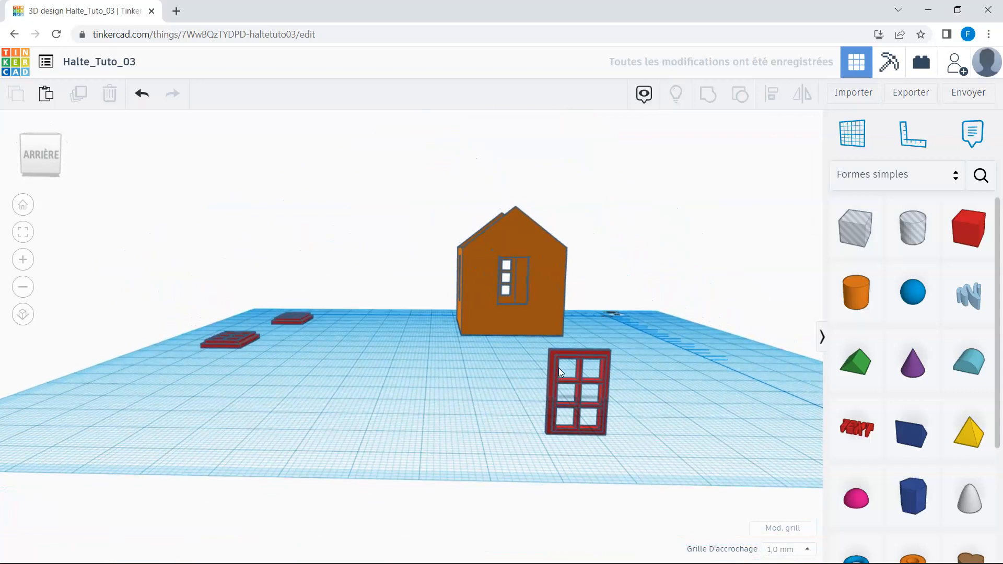
pyautogui.moveTo(640, 444); pyautogui.dragTo(608, 408, button='right')
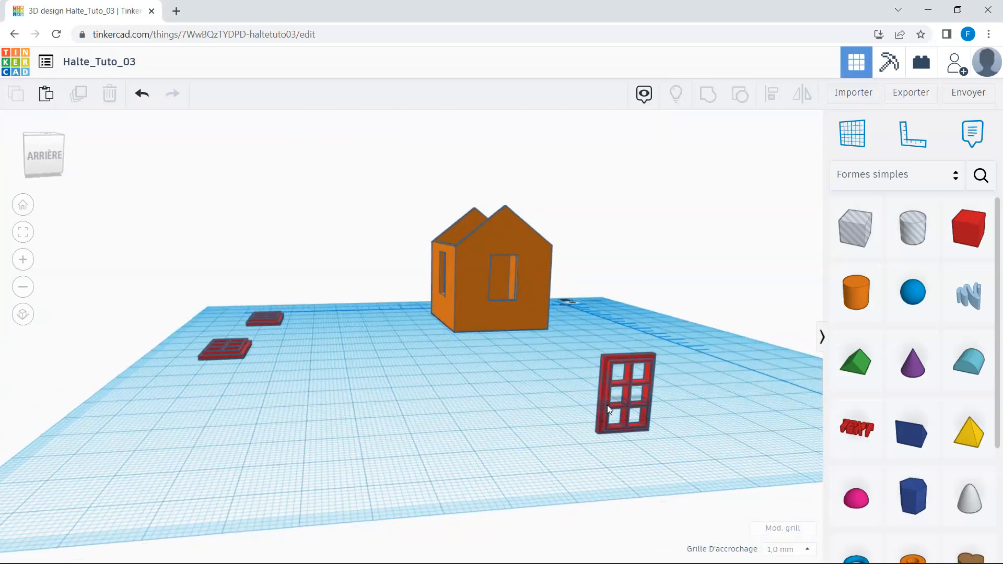
pyautogui.click(606, 376)
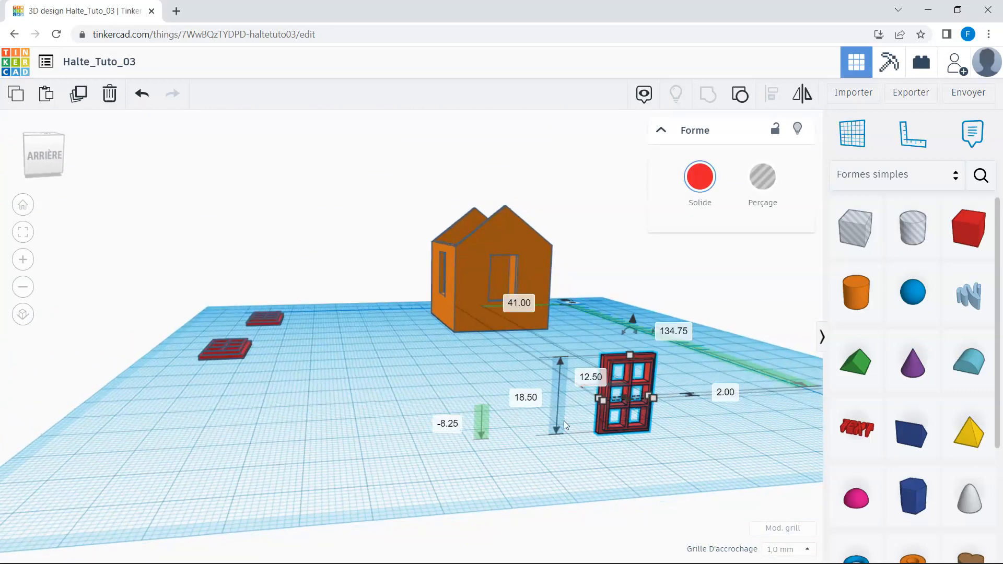
pyautogui.click(450, 425)
pyautogui.write('10')
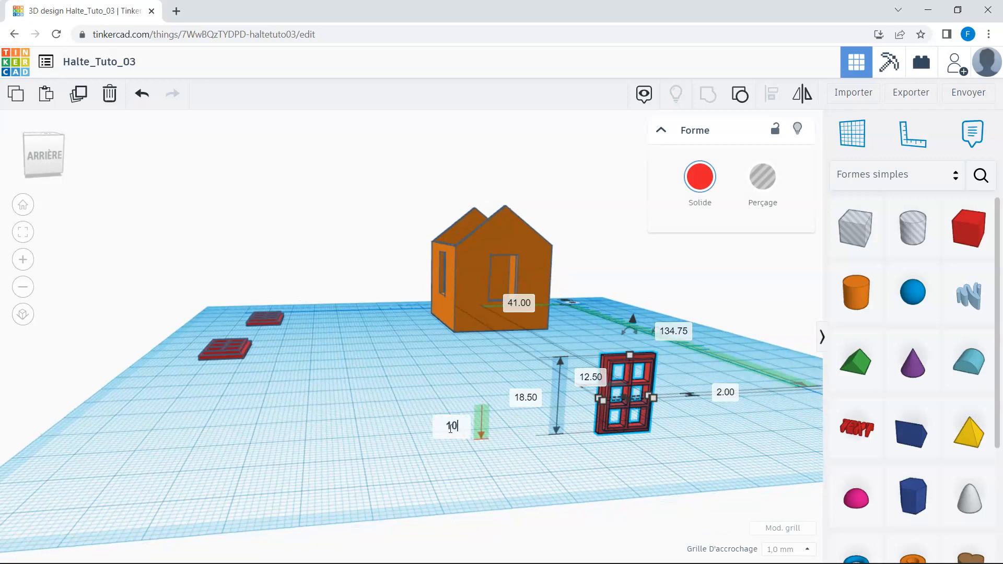
pyautogui.write('.5')
pyautogui.press('Return')
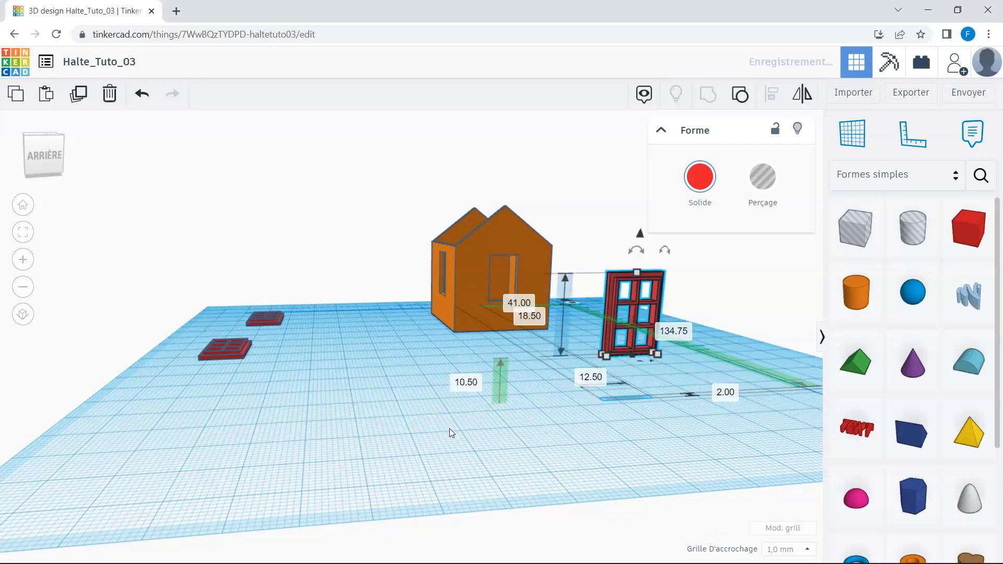
# - Align the upright window frame and the house on their centres across the width of the rear wall
pyautogui.moveTo(549, 435); pyautogui.dragTo(475, 447, button='right')
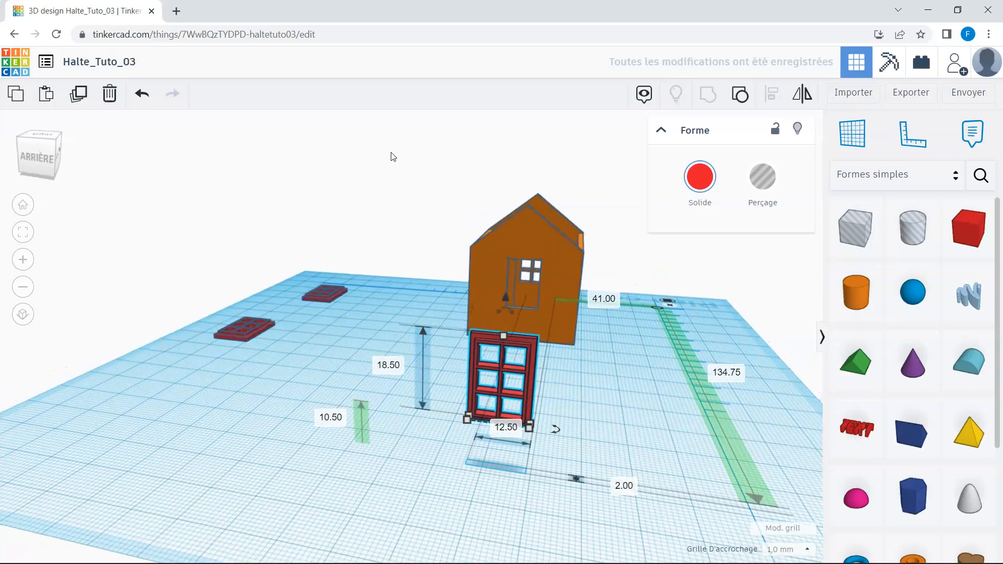
pyautogui.moveTo(438, 156); pyautogui.dragTo(610, 472)
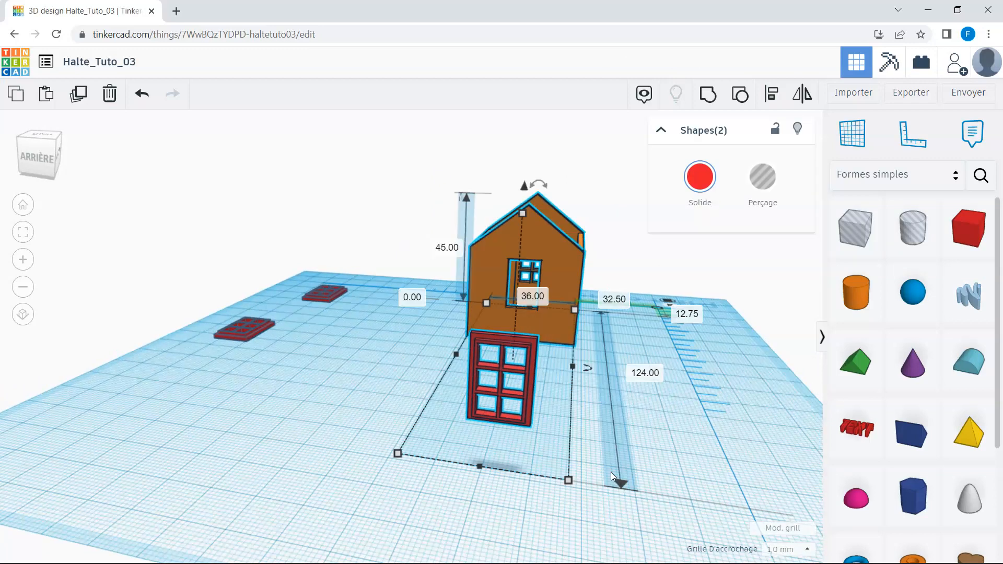
pyautogui.click(772, 94)
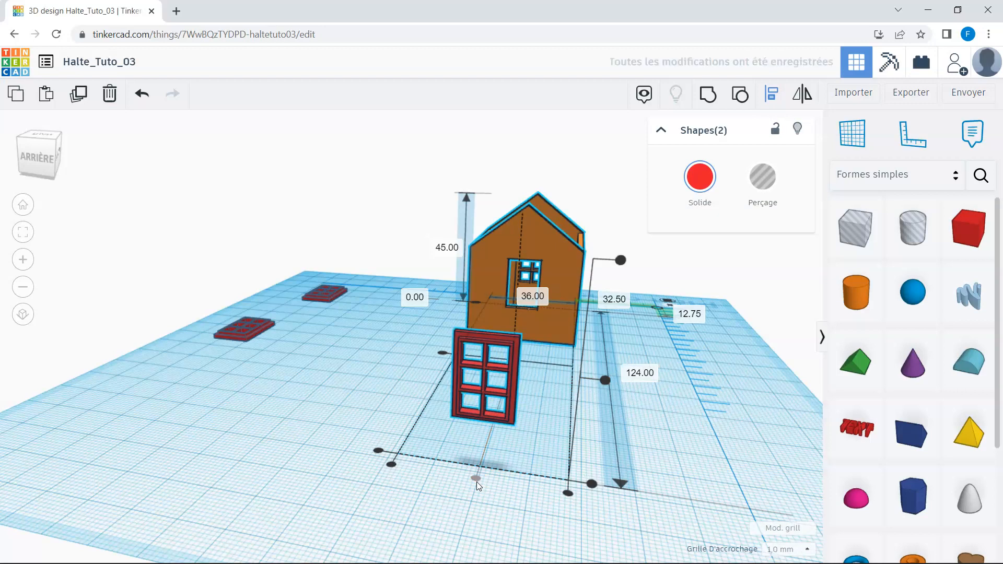
pyautogui.moveTo(448, 519); pyautogui.dragTo(459, 477, button='right')
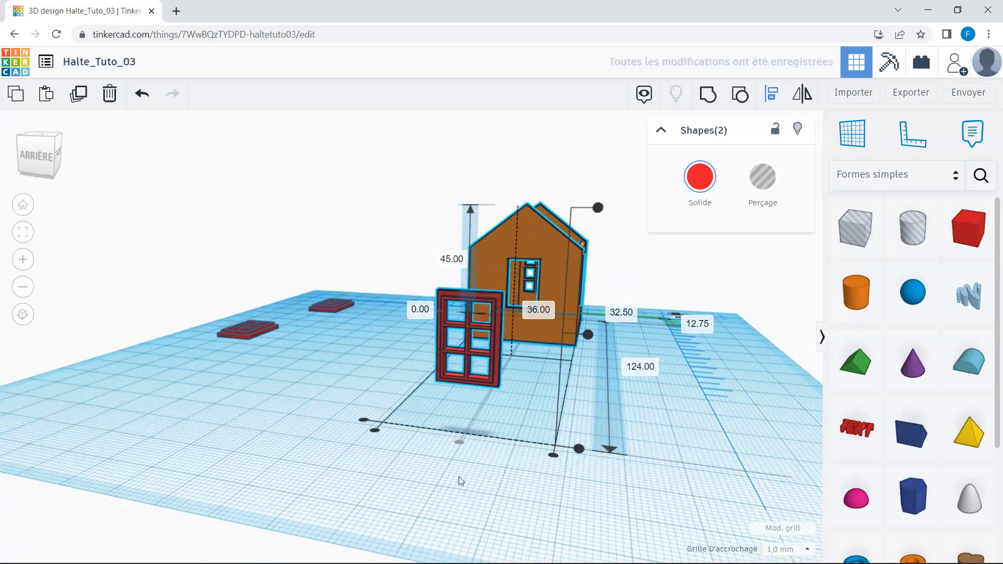
pyautogui.click(365, 418)
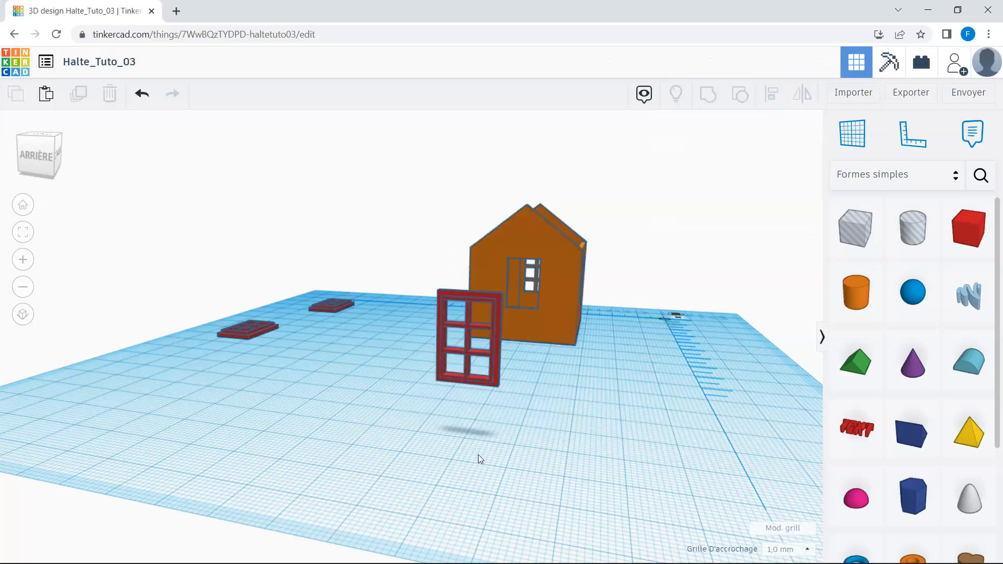
pyautogui.scroll(3, 562, 448)
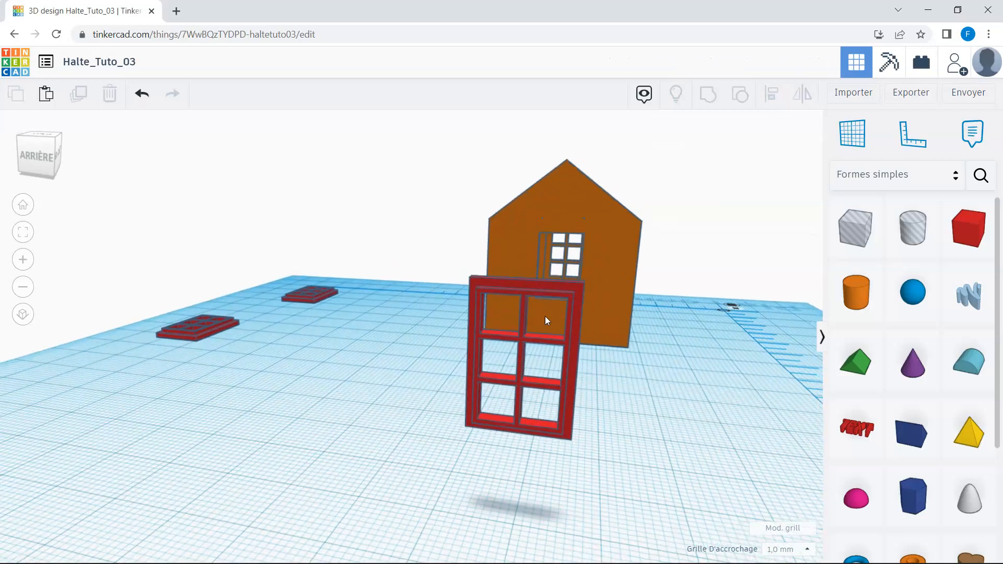
# - Align the house with the upright window frame so the frame sits flush in the rear wall's outer face
pyautogui.scroll(-3, 542, 315)
pyautogui.moveTo(570, 358); pyautogui.dragTo(494, 265, button='right')
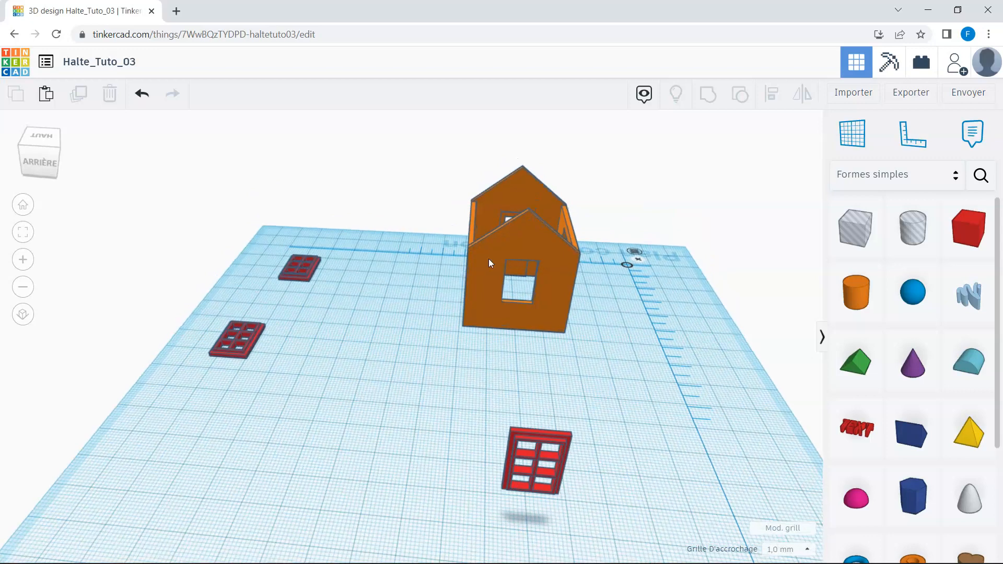
pyautogui.moveTo(461, 145); pyautogui.dragTo(596, 528)
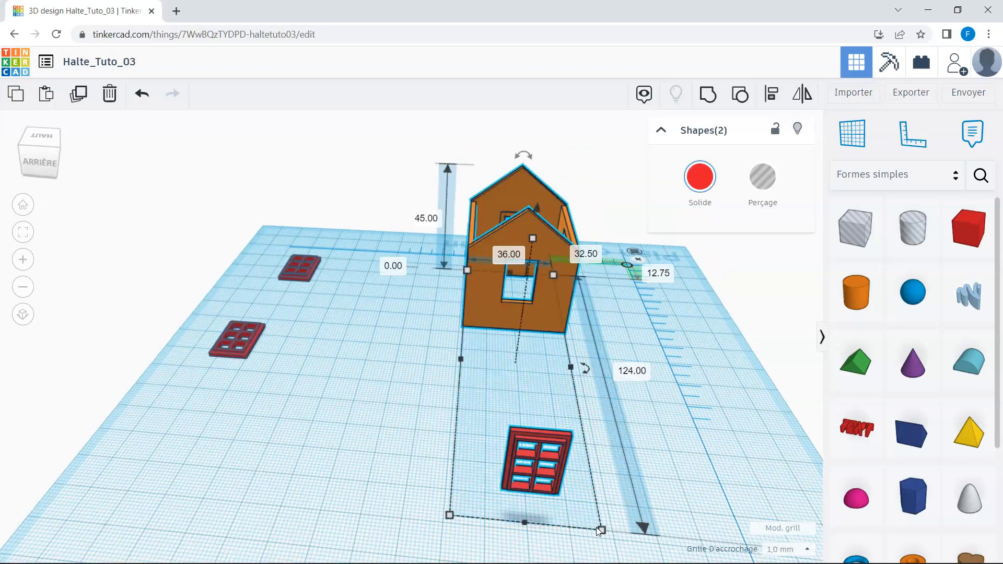
pyautogui.click(778, 101)
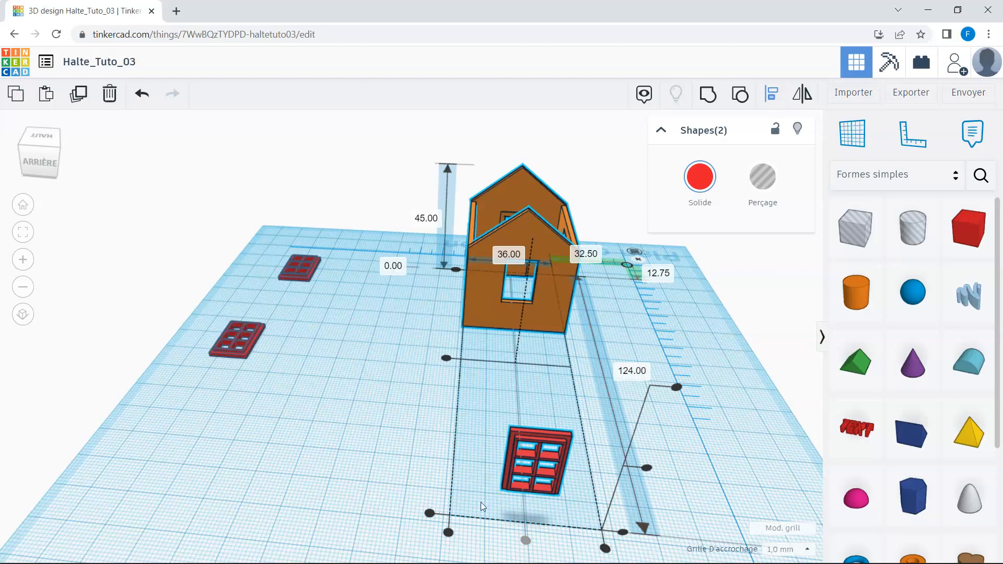
pyautogui.click(430, 514)
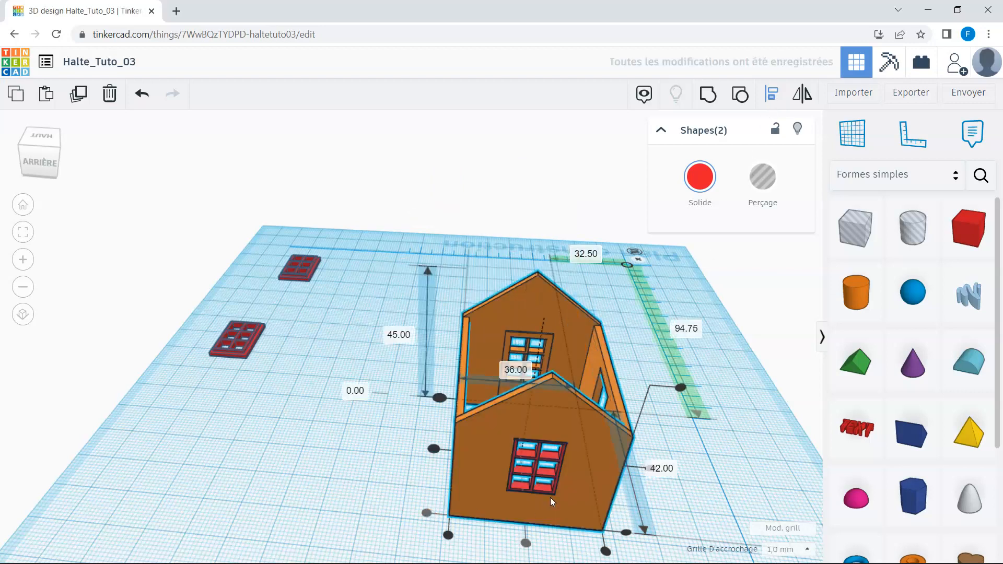
pyautogui.moveTo(670, 491); pyautogui.dragTo(656, 469, button='right')
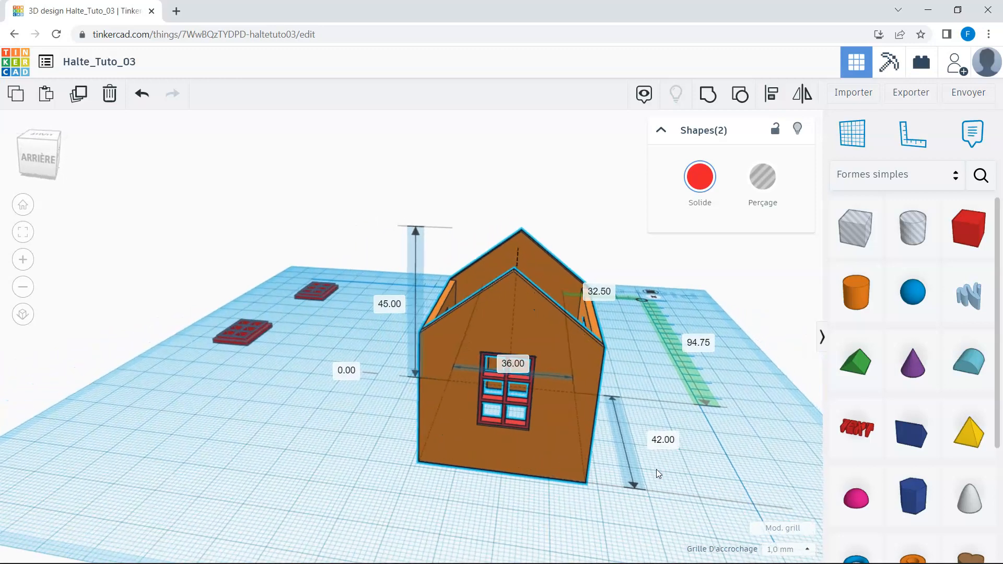
# - Group the house with its rear window frame and colour the group green
pyautogui.moveTo(429, 189); pyautogui.dragTo(629, 528)
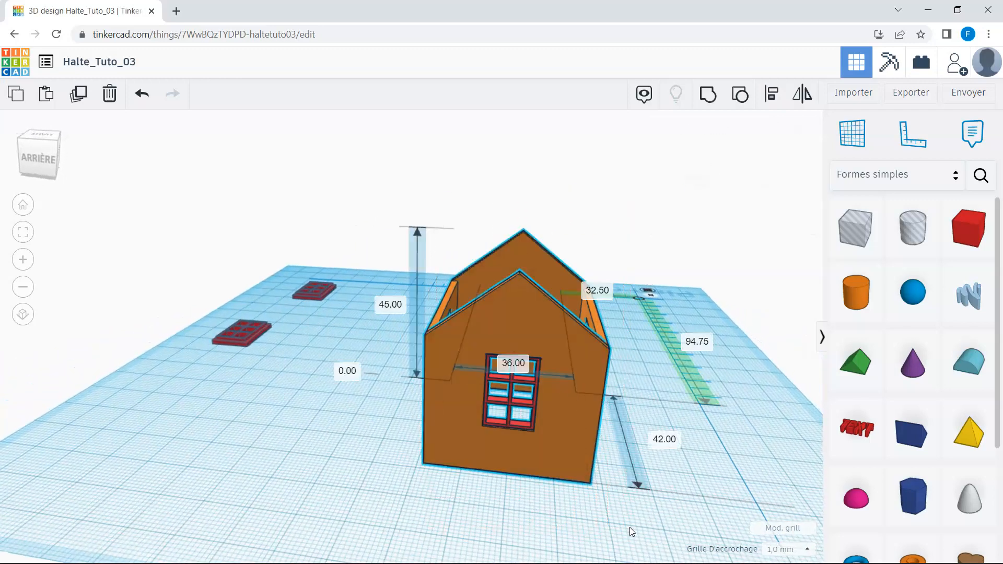
pyautogui.click(710, 101)
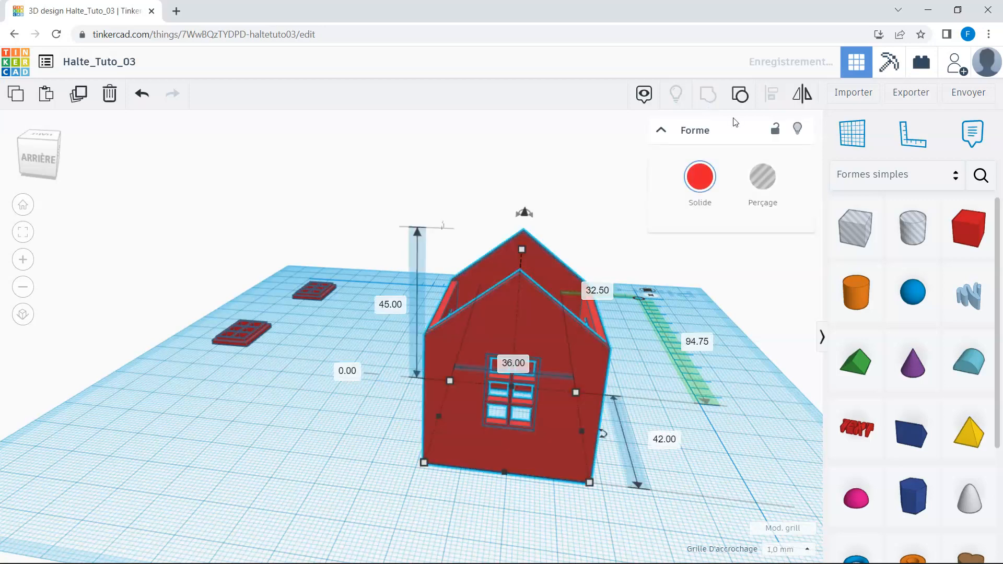
pyautogui.click(700, 176)
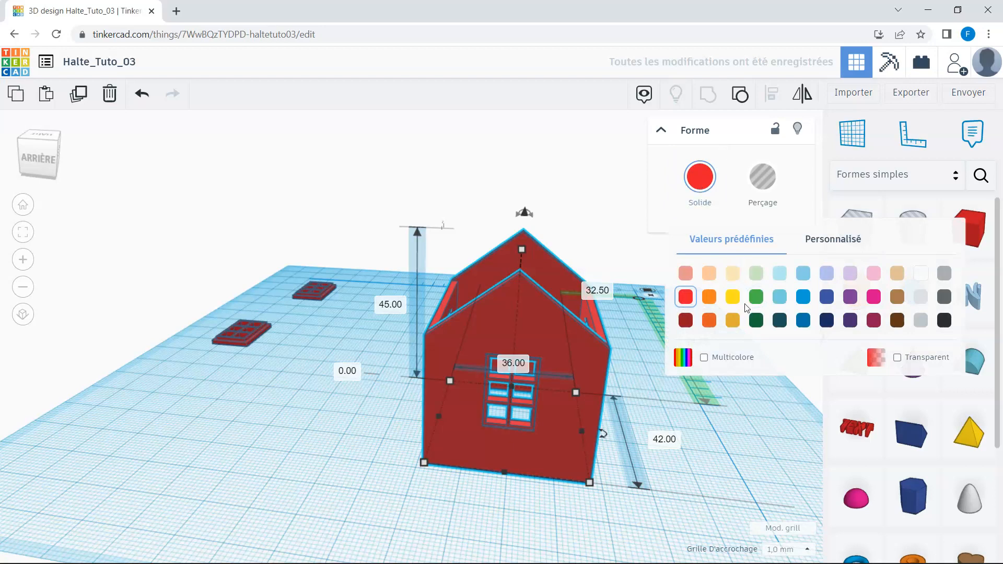
pyautogui.click(755, 297)
pyautogui.click(660, 439)
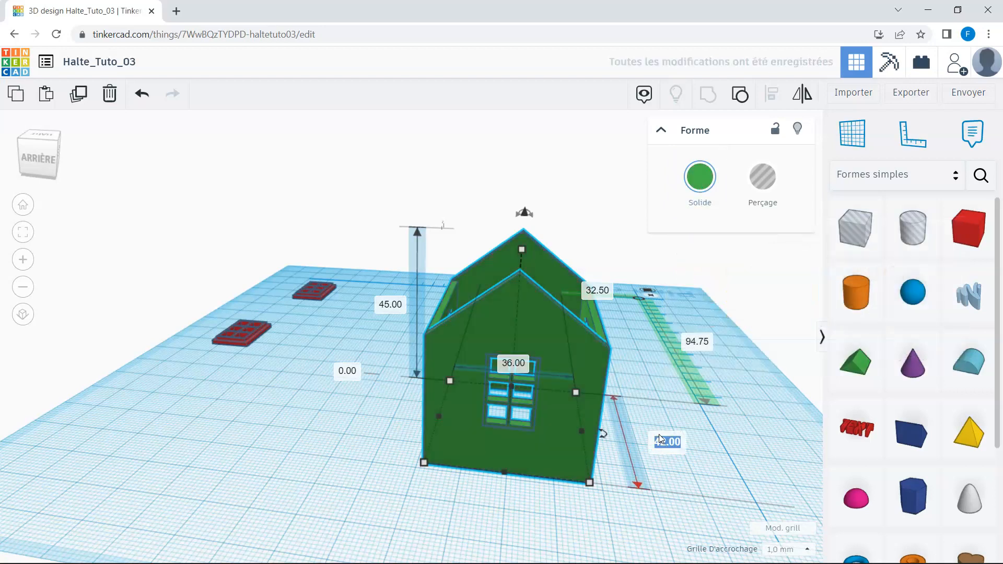
pyautogui.click(656, 383)
# - Move one of the two remaining window frames to the free area facing the house's right wall
pyautogui.moveTo(629, 389); pyautogui.dragTo(393, 456, button='right')
pyautogui.moveTo(291, 429); pyautogui.dragTo(484, 449, button='right')
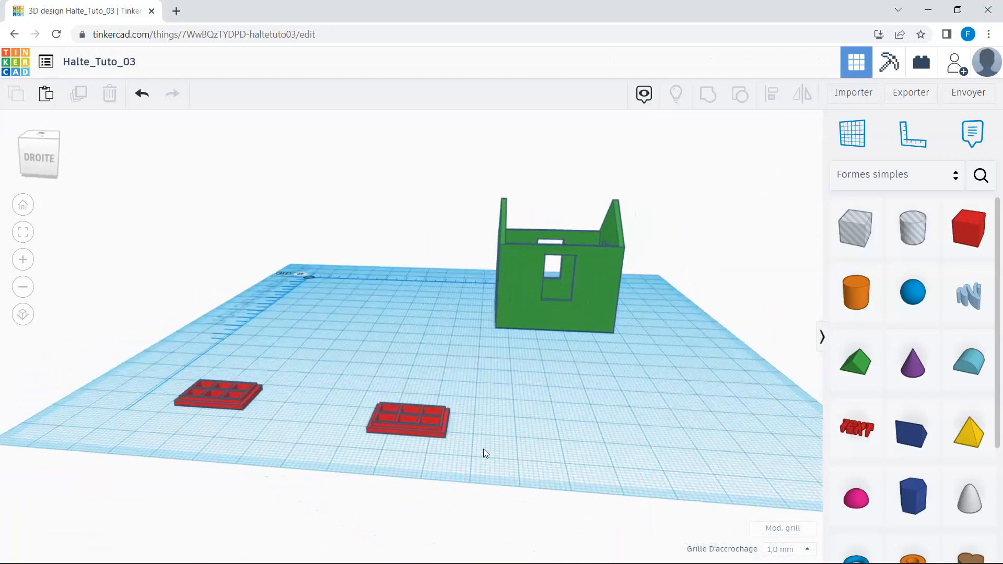
pyautogui.moveTo(434, 440); pyautogui.dragTo(587, 386)
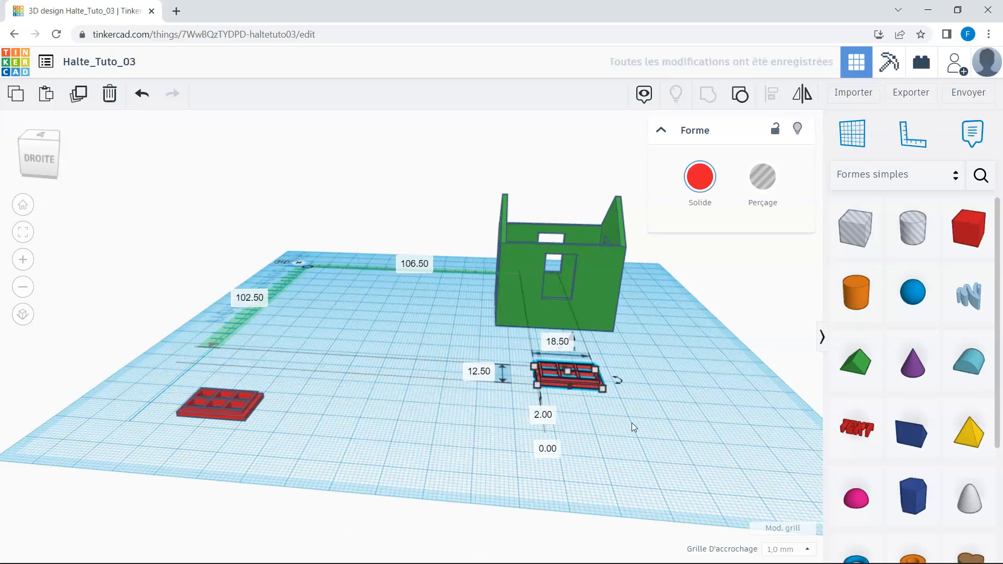
# - Rotate the moved window frame by 90° to stand upright and by another 90° to face the right wall
pyautogui.moveTo(647, 437)
pyautogui.mouseDown(button='right')
pyautogui.moveTo(700, 434)
pyautogui.moveTo(711, 467)
pyautogui.moveTo(653, 429)
pyautogui.mouseUp(button='right')
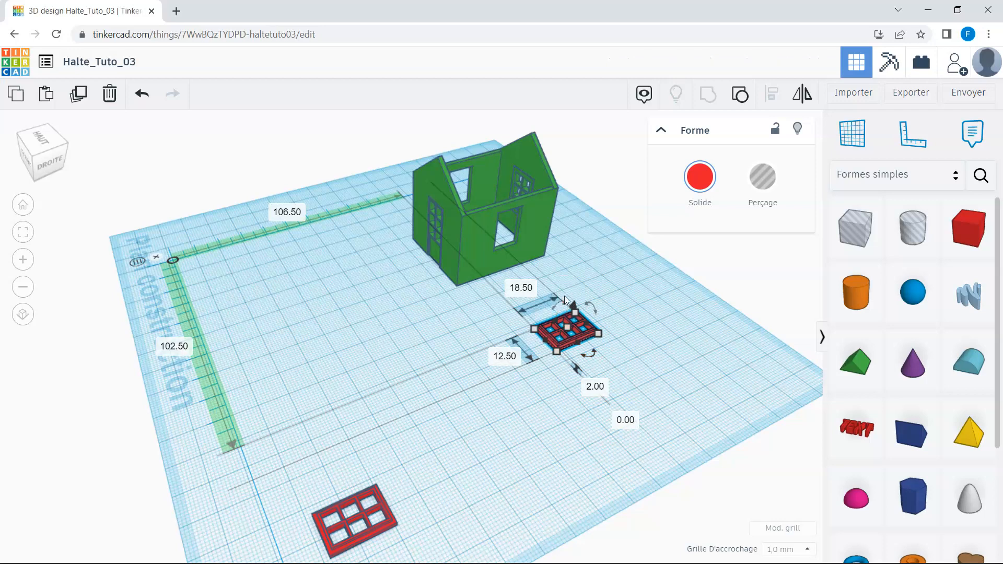
pyautogui.click(565, 283)
pyautogui.write('90')
pyautogui.press('Return')
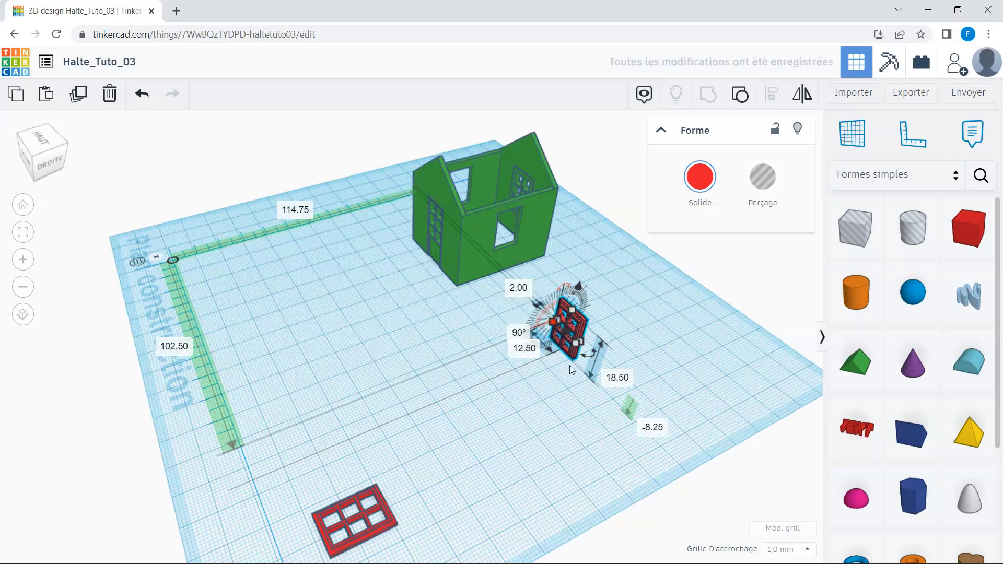
pyautogui.write('90')
pyautogui.press('Return')
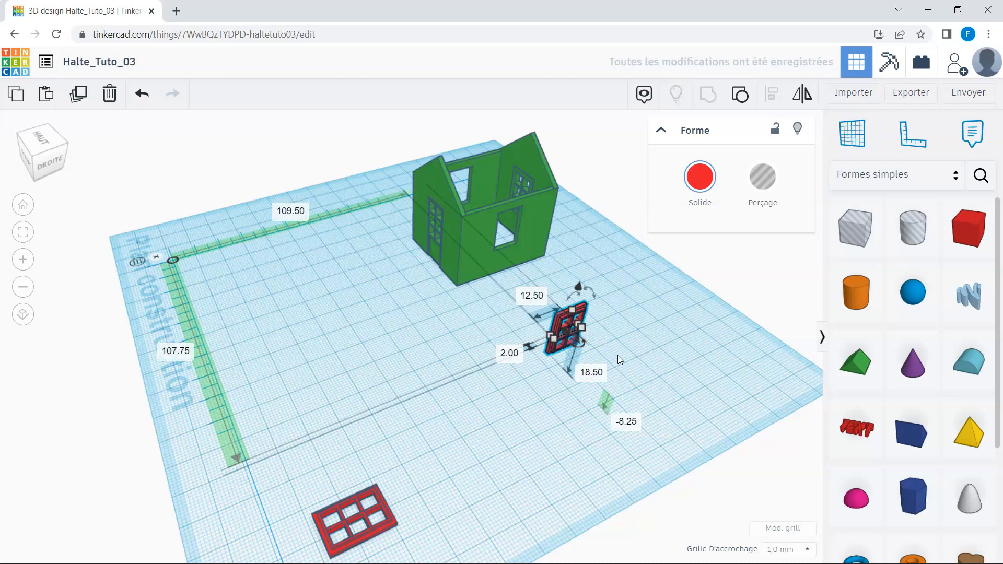
# - Set the height of the upright window frame near the right wall to 10.5 mm above the workplane
pyautogui.click(617, 355)
pyautogui.moveTo(625, 350); pyautogui.dragTo(559, 390, button='right')
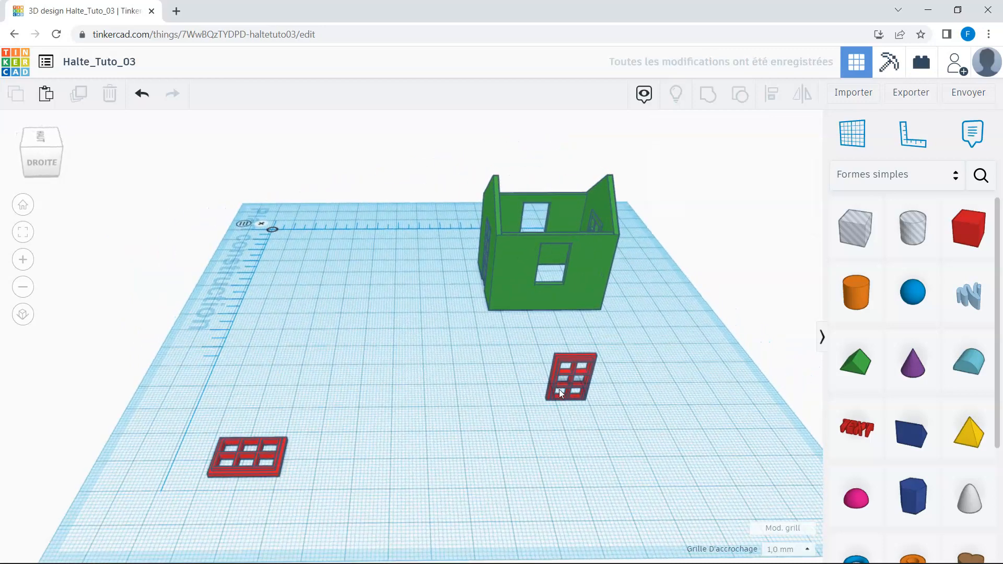
pyautogui.click(572, 362)
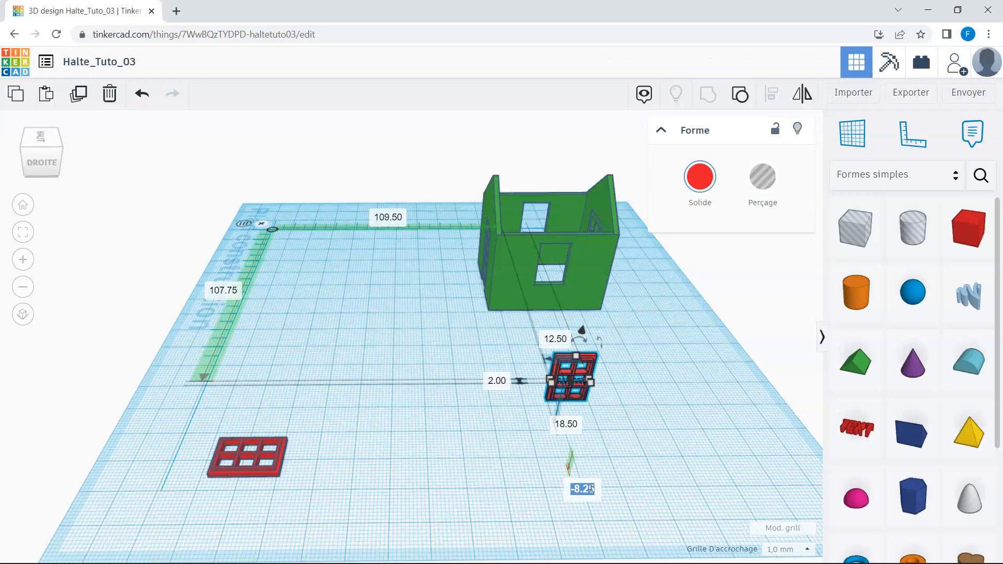
pyautogui.write('10.5')
pyautogui.press('Return')
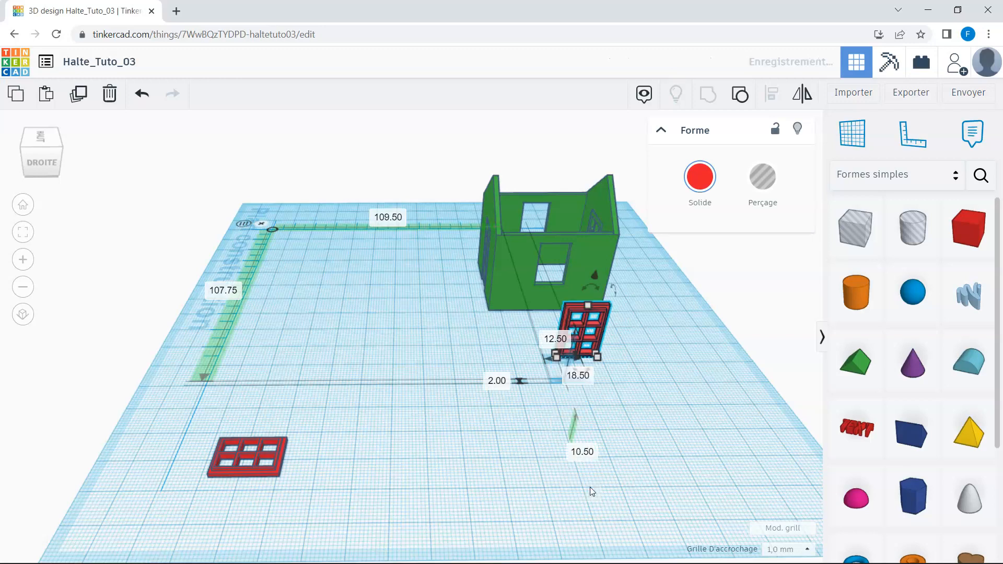
# - Align the upright window frame and the house on their centres along the length of the right wall
pyautogui.click(685, 446)
pyautogui.moveTo(683, 442); pyautogui.dragTo(717, 442, button='right')
pyautogui.moveTo(436, 135); pyautogui.dragTo(660, 371)
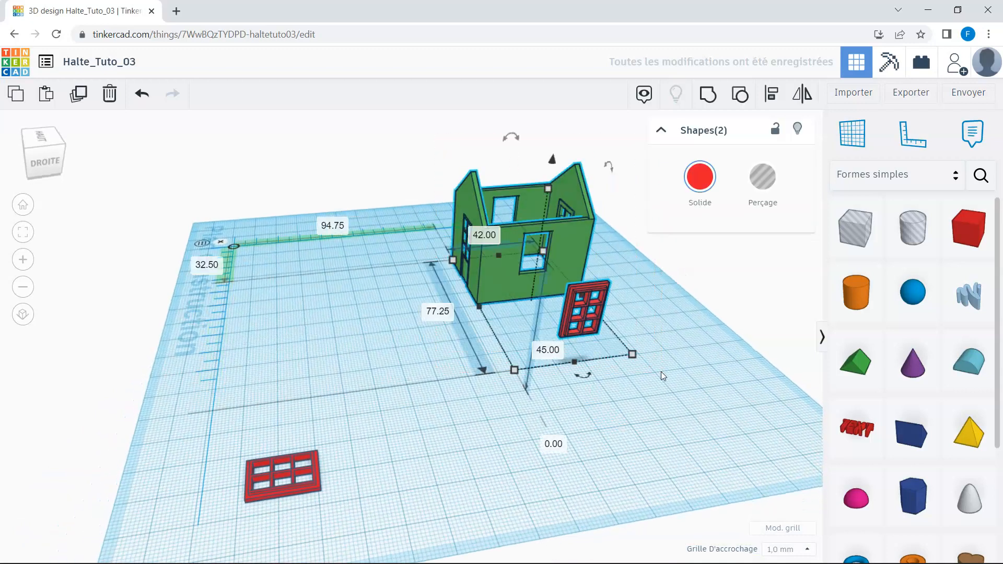
pyautogui.click(771, 93)
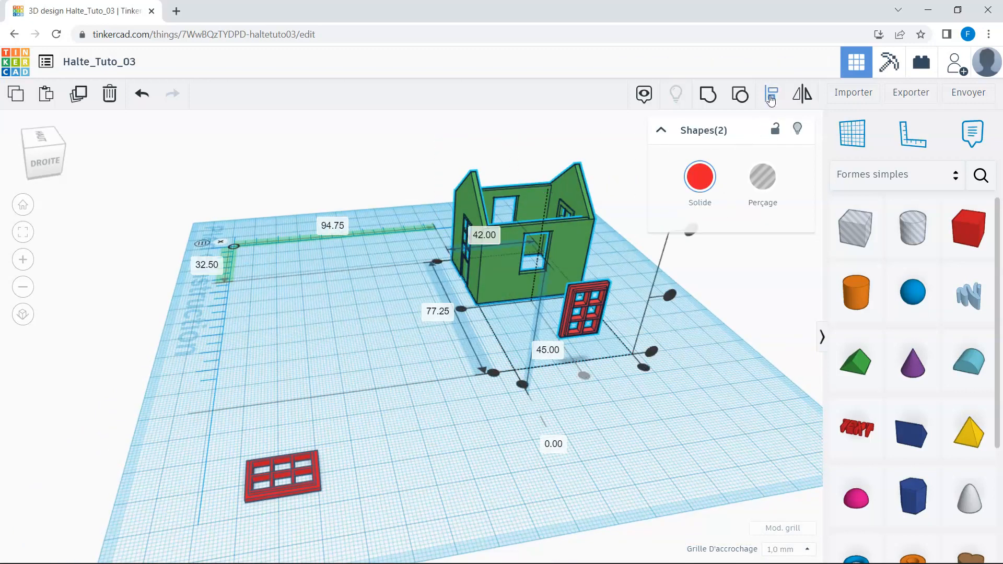
pyautogui.click(585, 376)
# - Align the house with the upright window frame so the frame sits flush in the right wall's outer face
pyautogui.moveTo(623, 500); pyautogui.dragTo(524, 243, button='right')
pyautogui.moveTo(495, 160); pyautogui.dragTo(676, 456)
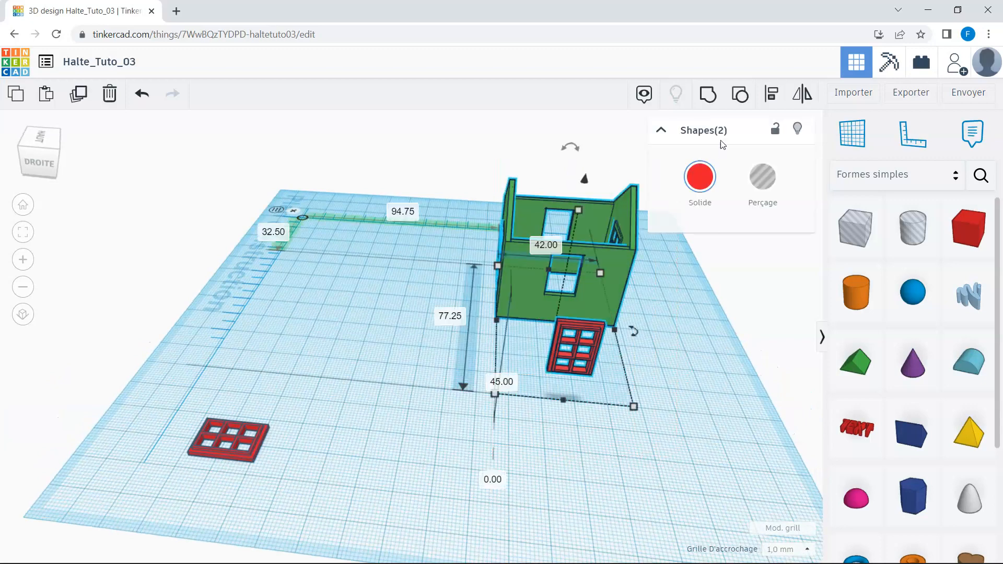
pyautogui.click(772, 98)
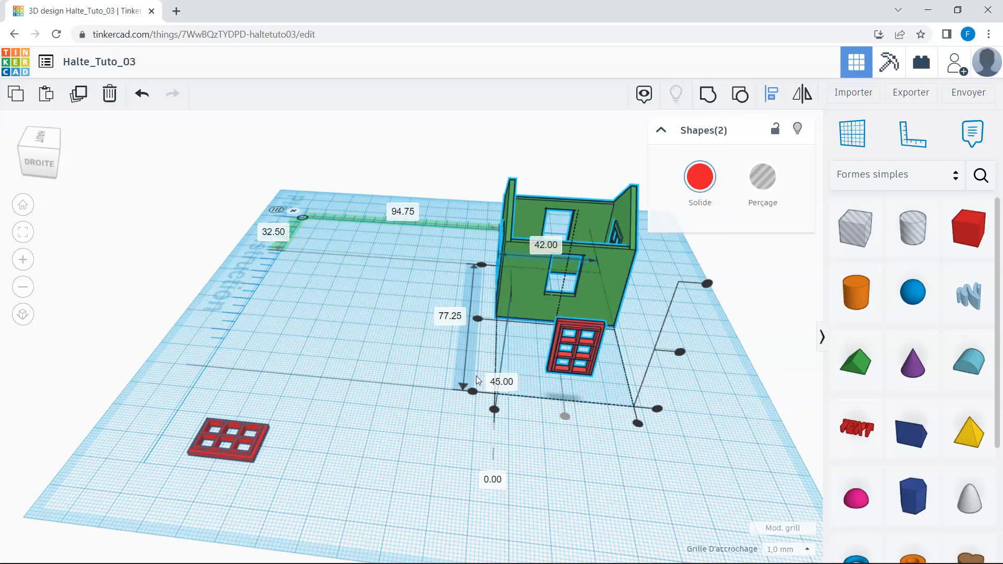
pyautogui.click(473, 393)
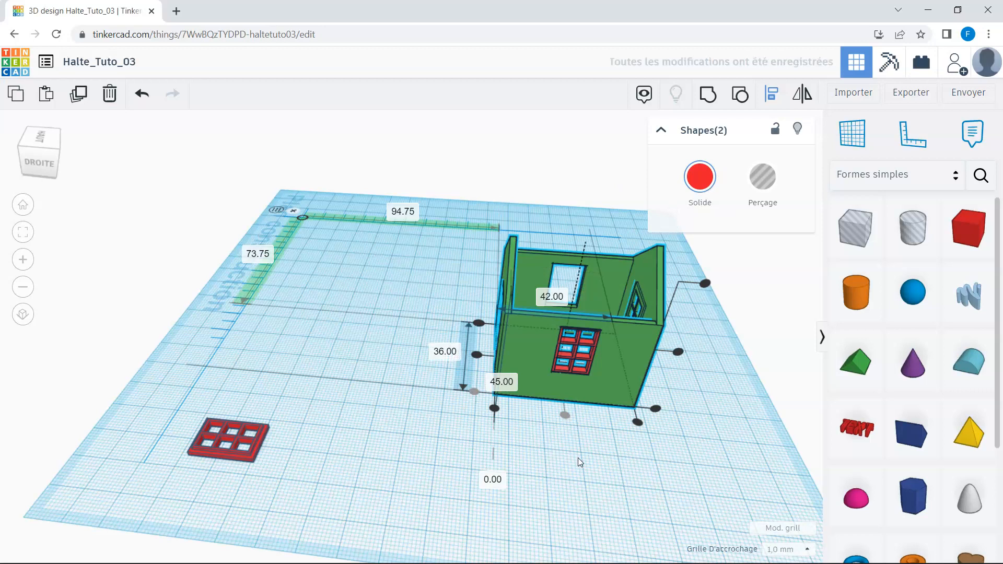
# - Group the house with the window frame fitted in its right wall
pyautogui.click(592, 471)
pyautogui.moveTo(597, 469); pyautogui.dragTo(507, 223, button='right')
pyautogui.moveTo(487, 166); pyautogui.dragTo(709, 425)
pyautogui.click(706, 94)
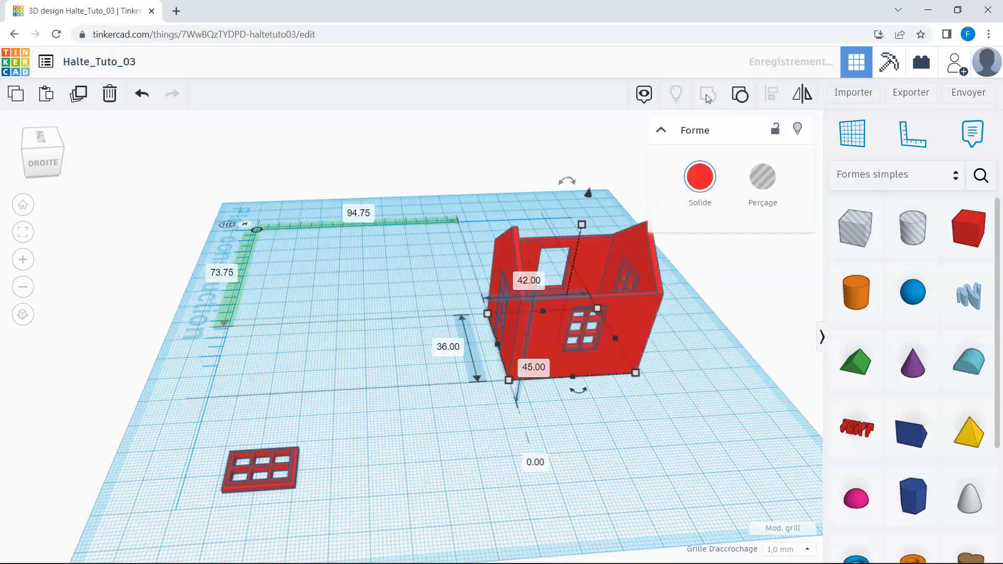
# - Move the grouped house to about 115 mm and 49 mm from the ruler's origin, freeing space beside its left wall
pyautogui.click(697, 398)
pyautogui.moveTo(697, 398); pyautogui.dragTo(551, 433, button='right')
pyautogui.moveTo(481, 312); pyautogui.dragTo(449, 394)
pyautogui.moveTo(396, 502); pyautogui.dragTo(640, 450, button='right')
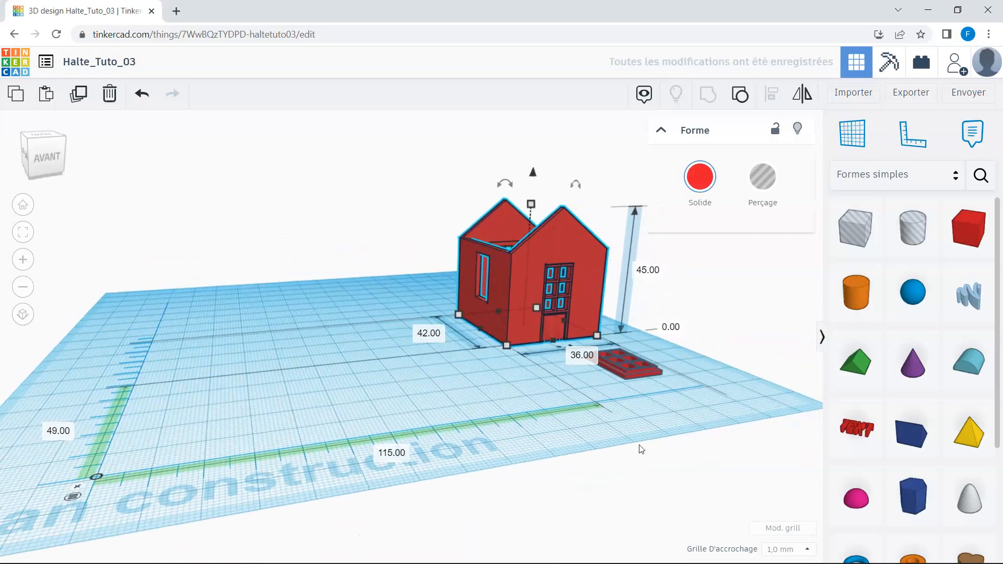
# - Move the last window frame to the free area facing the house's left wall
pyautogui.click(632, 372)
pyautogui.moveTo(630, 365); pyautogui.dragTo(389, 336)
pyautogui.moveTo(347, 399); pyautogui.dragTo(399, 369, button='right')
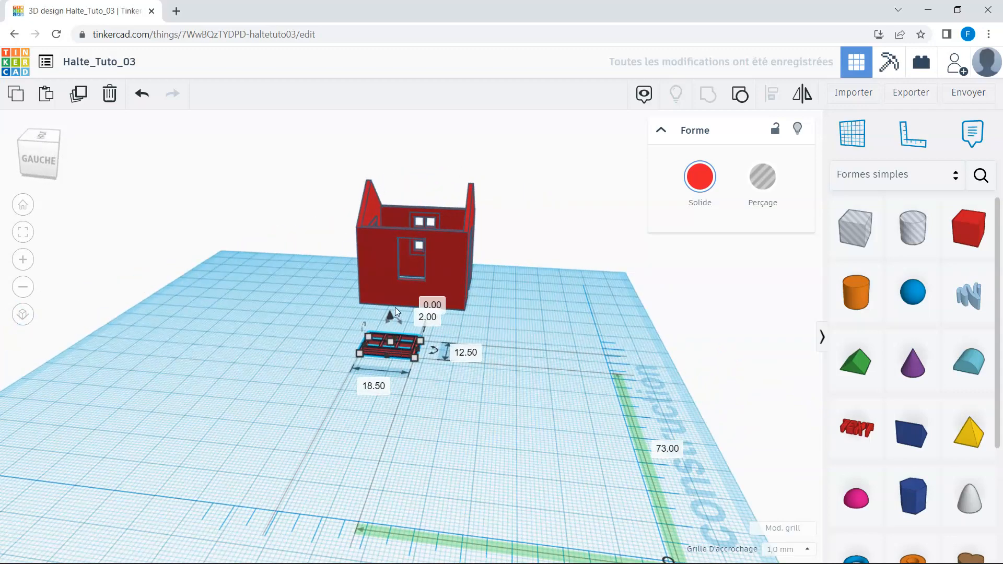
# - Rotate the last window frame by 90° to stand upright and turn it about the vertical axis to face the left wall
pyautogui.moveTo(400, 318); pyautogui.dragTo(396, 293)
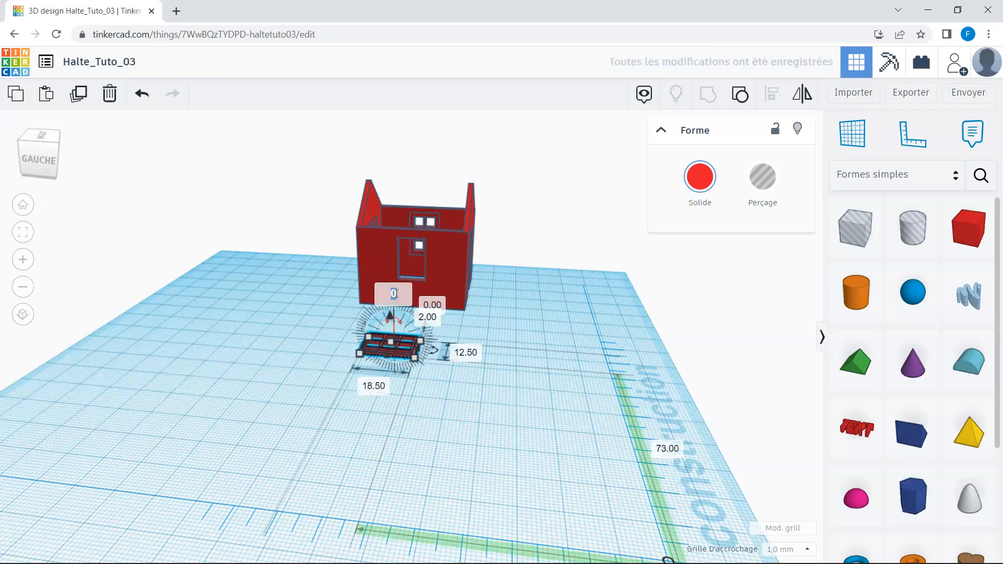
pyautogui.write('90')
pyautogui.press('Return')
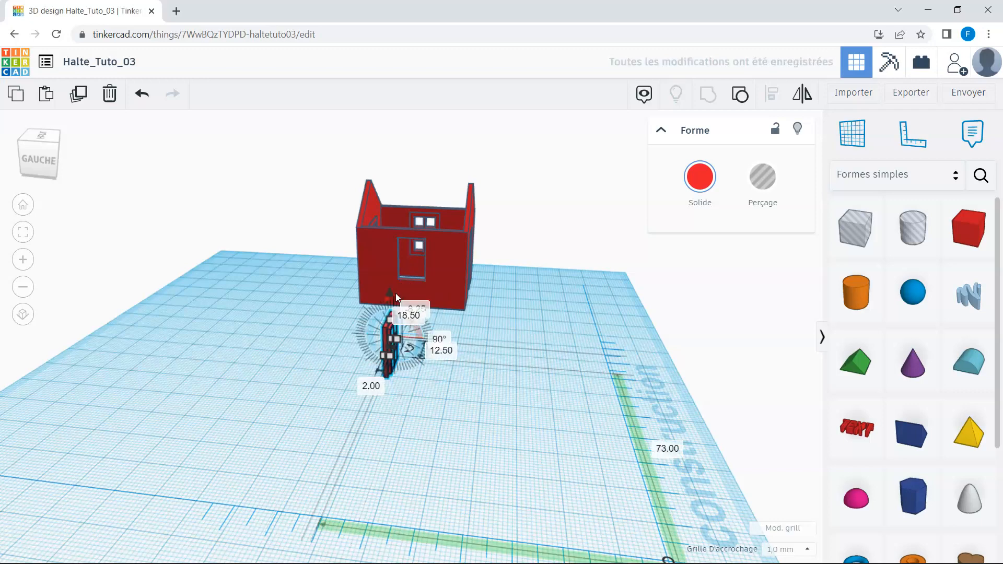
pyautogui.click(393, 418)
pyautogui.click(393, 358)
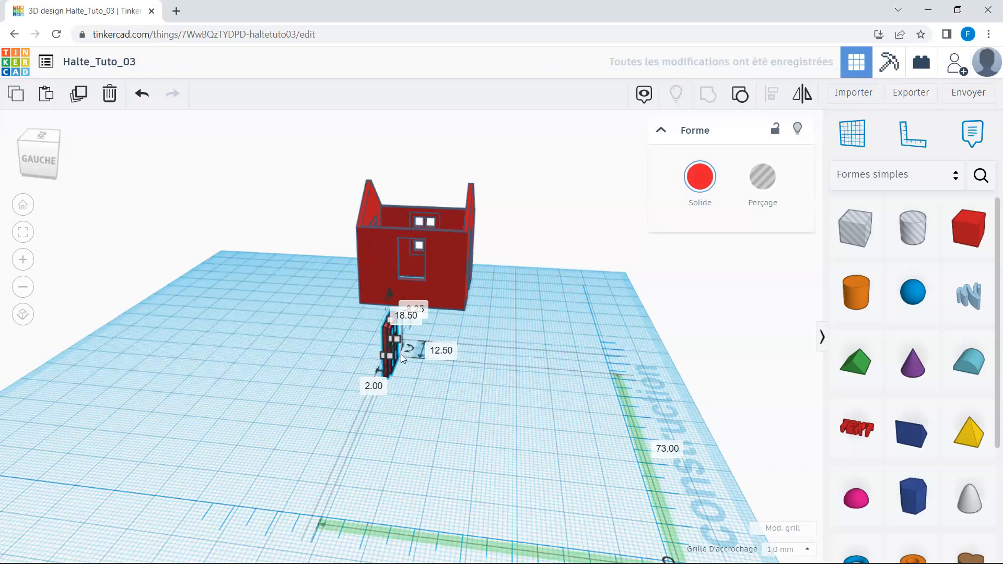
pyautogui.click(422, 350)
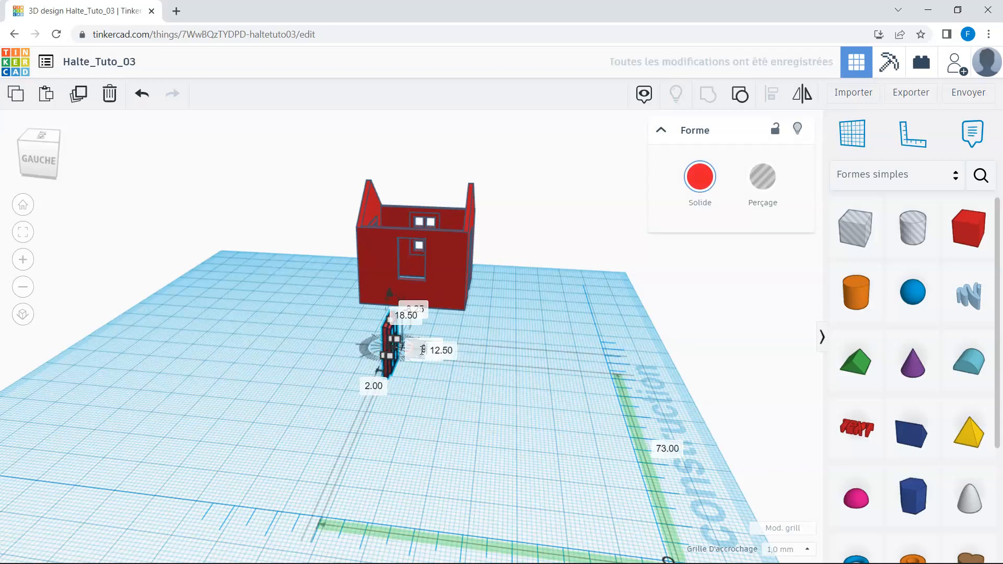
pyautogui.press('Return')
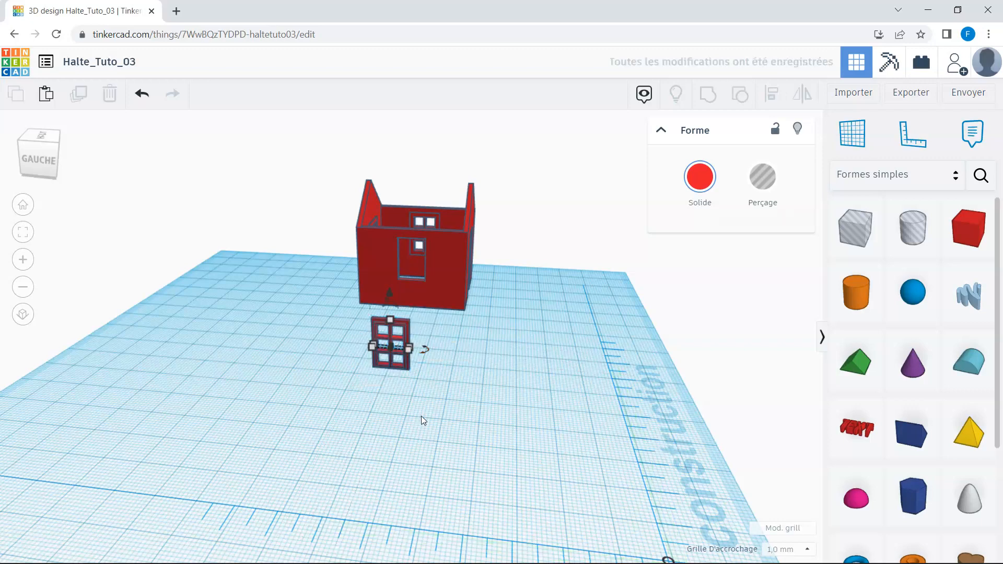
# - Set the height of the upright window frame near the left wall to 10.5 mm above the workplane
pyautogui.click(393, 418)
pyautogui.moveTo(394, 418); pyautogui.dragTo(415, 357, button='right')
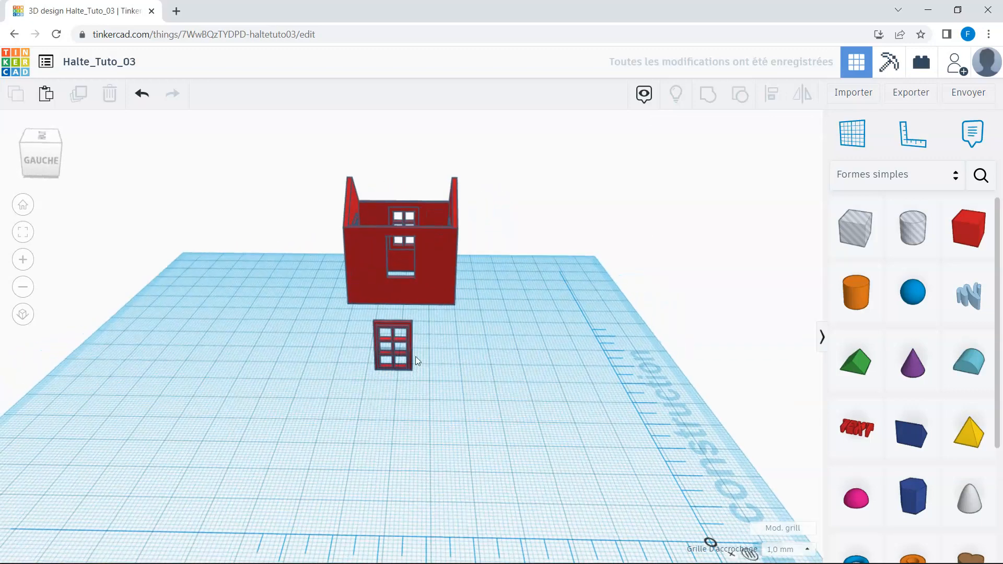
pyautogui.click(409, 337)
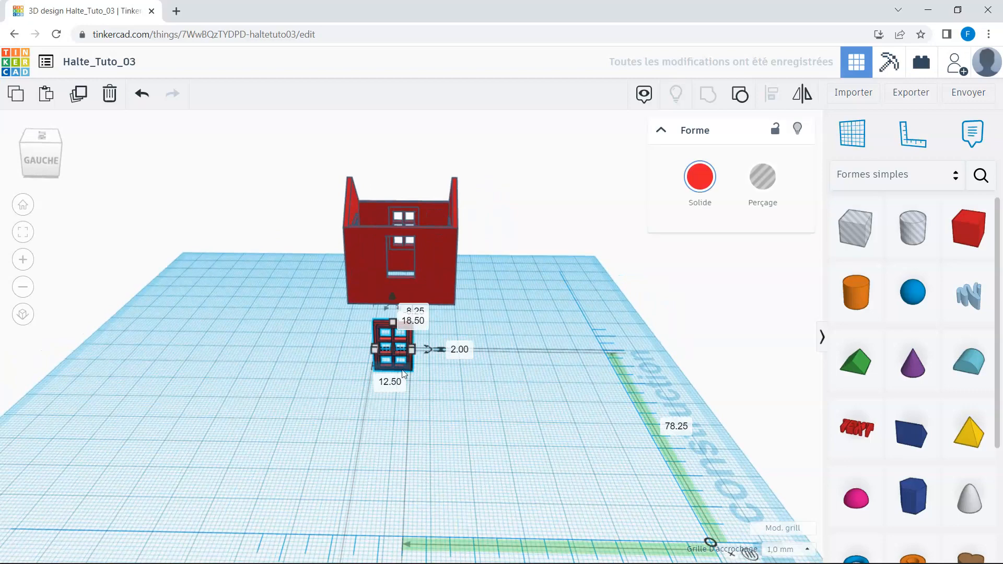
pyautogui.moveTo(385, 403); pyautogui.dragTo(362, 336, button='right')
pyautogui.write('10.50')
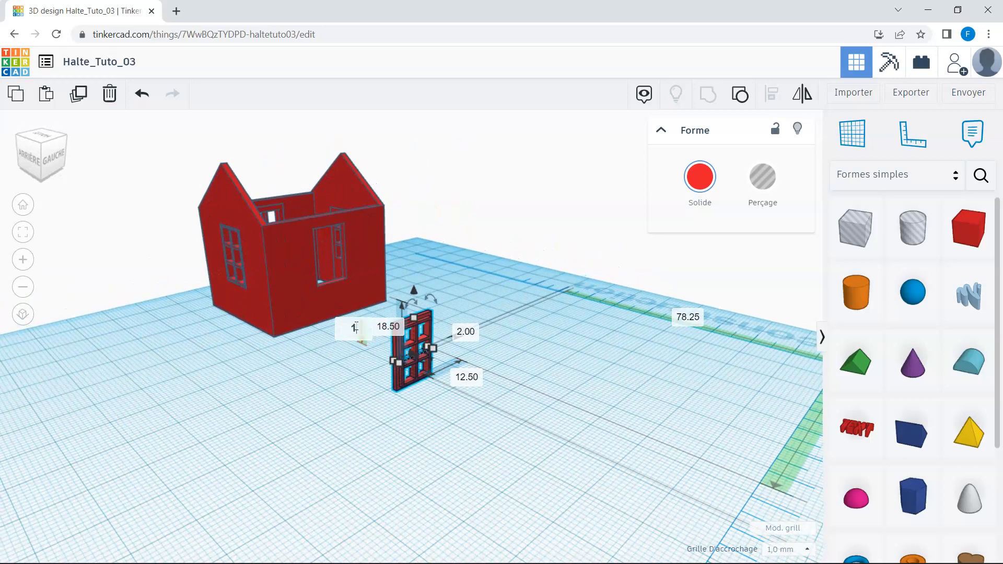
pyautogui.press('Return')
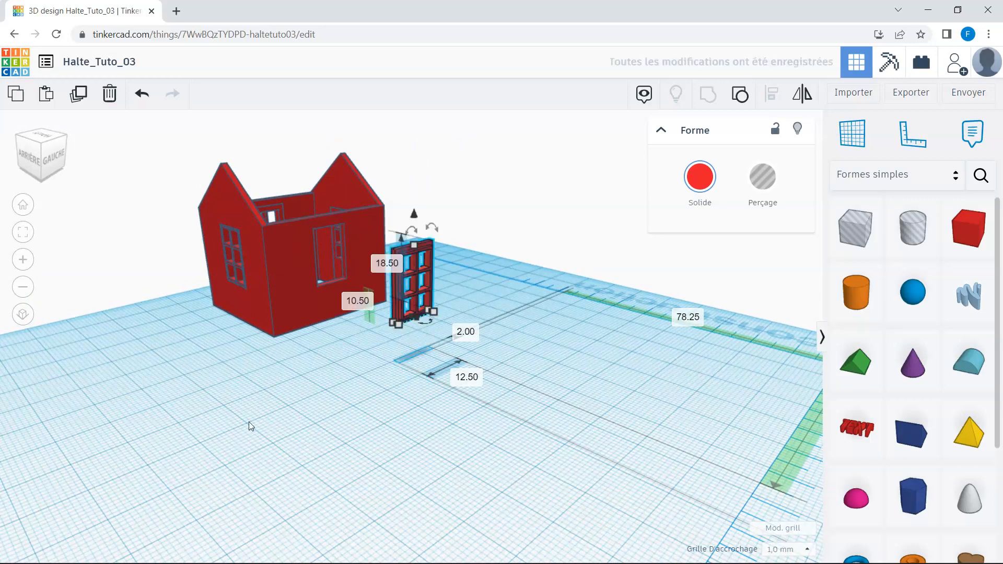
# - Align the house and the upright window frame centred along the left wall's length and flush with its outer face
pyautogui.click(248, 422)
pyautogui.moveTo(183, 131); pyautogui.dragTo(510, 412)
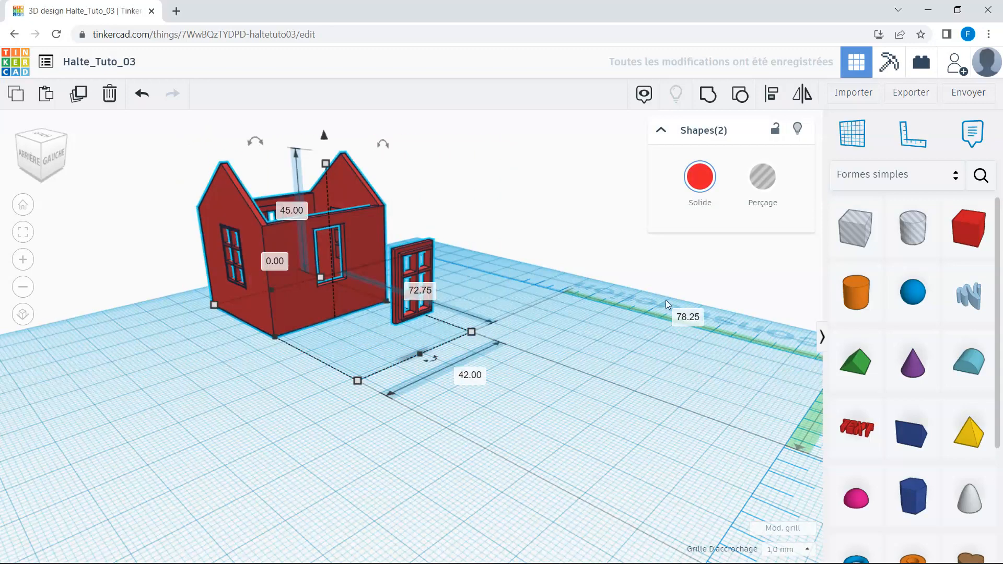
pyautogui.click(772, 94)
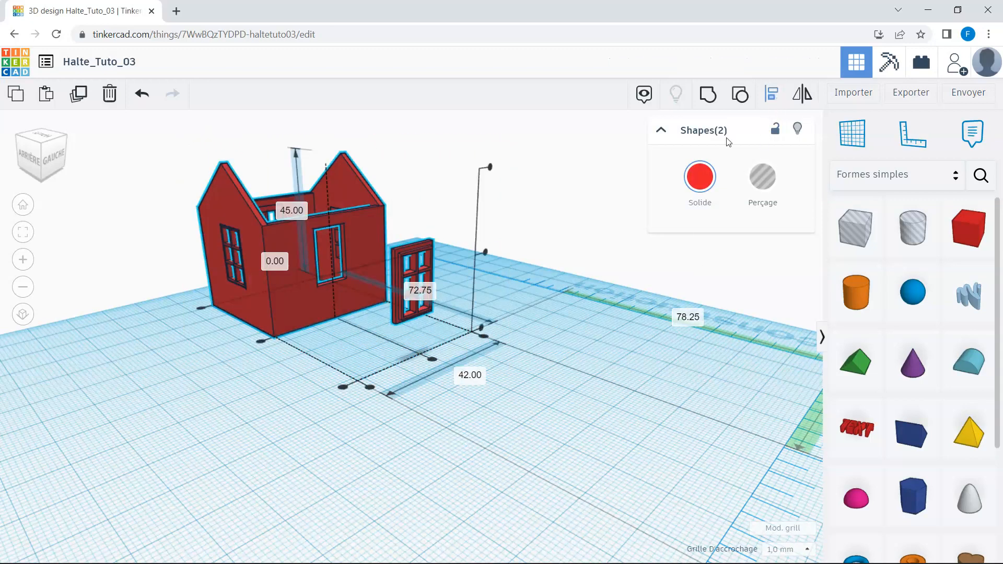
pyautogui.click(432, 359)
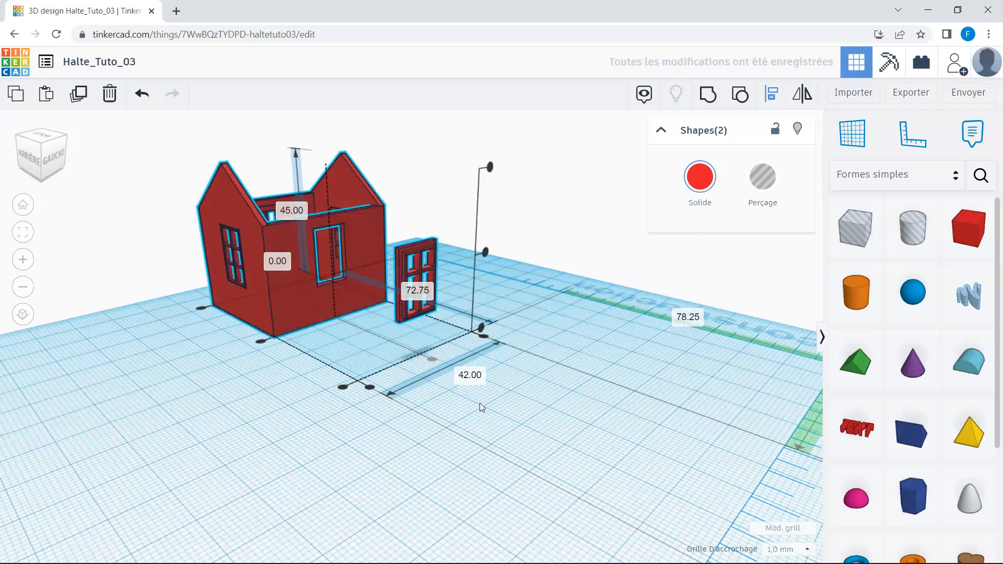
pyautogui.click(342, 387)
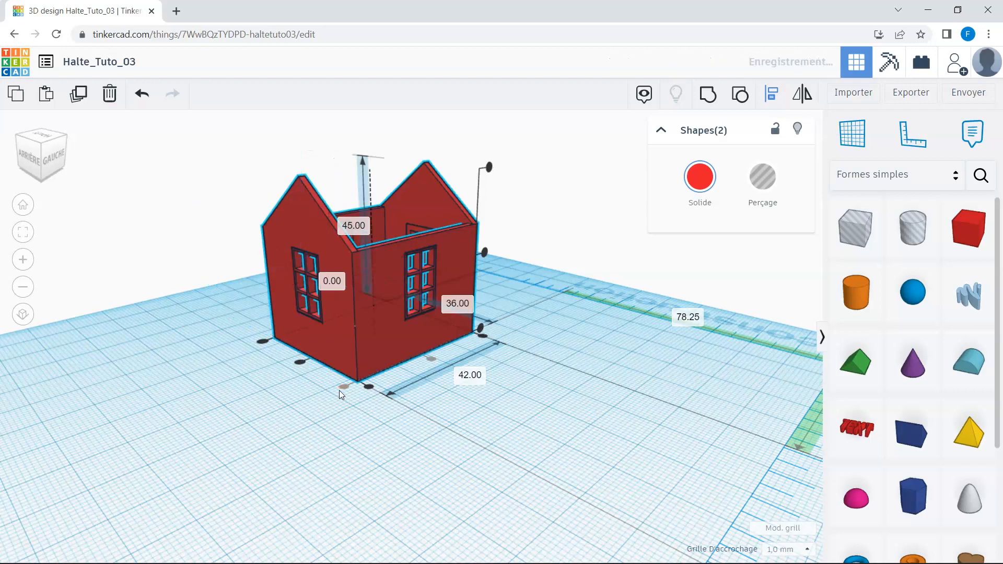
pyautogui.click(462, 413)
# - Colour the house walls orange, leaving the newly fitted left window frame red
pyautogui.moveTo(492, 419); pyautogui.dragTo(408, 440, button='right')
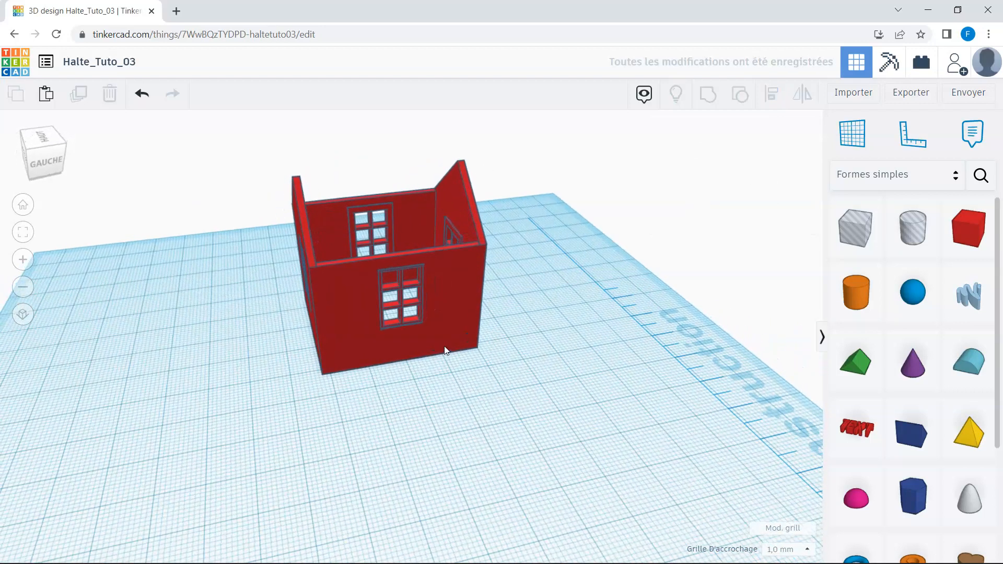
pyautogui.click(445, 350)
pyautogui.click(699, 177)
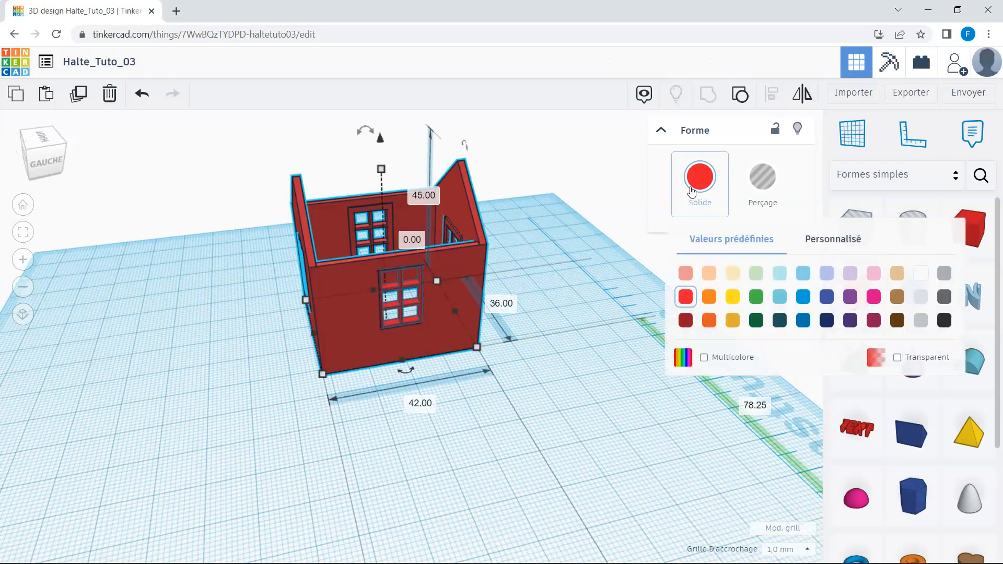
pyautogui.click(710, 297)
pyautogui.click(574, 333)
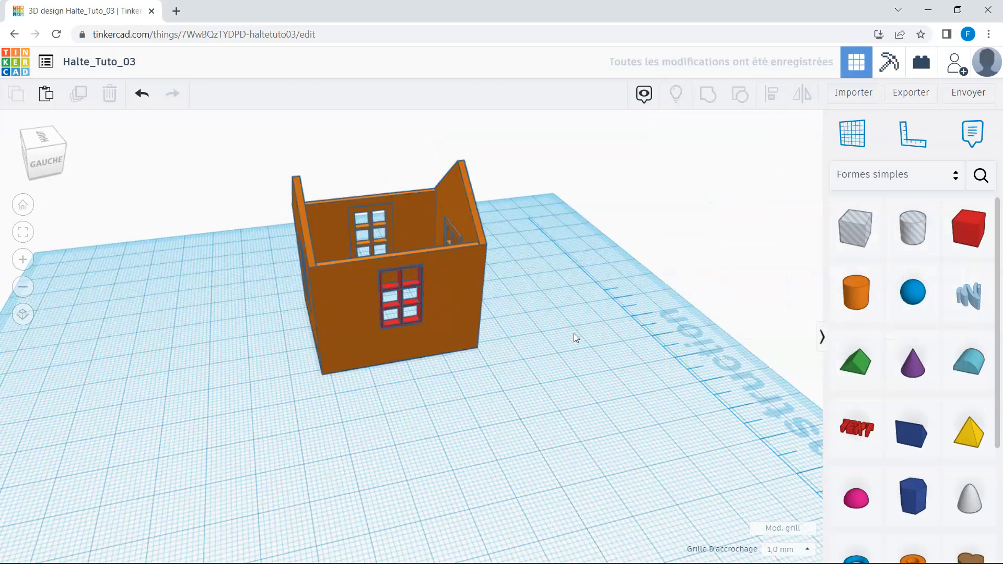
# - Group the house with its left window frame and colour the whole group orange
pyautogui.moveTo(269, 158); pyautogui.dragTo(536, 398)
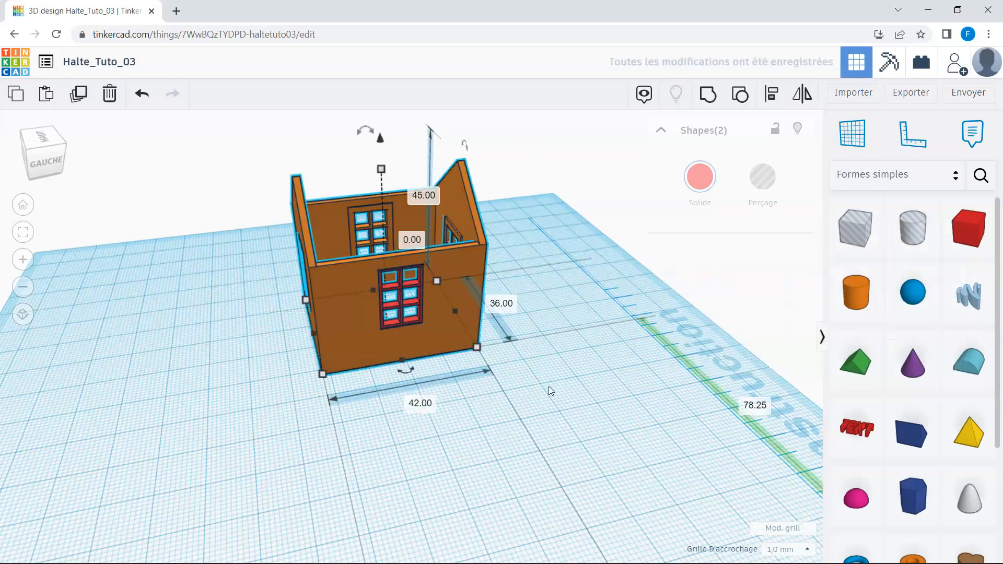
pyautogui.click(712, 97)
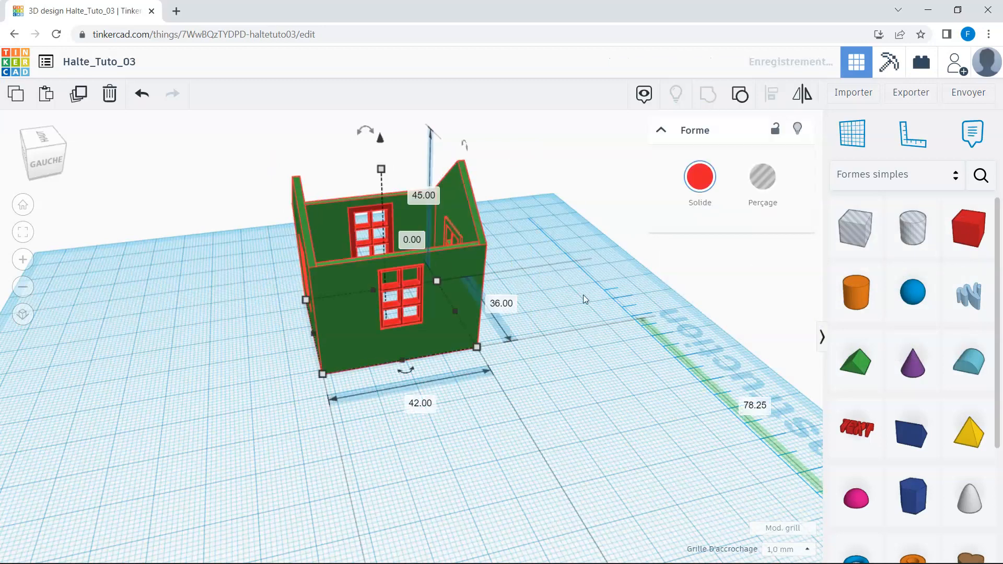
pyautogui.click(583, 295)
pyautogui.click(466, 303)
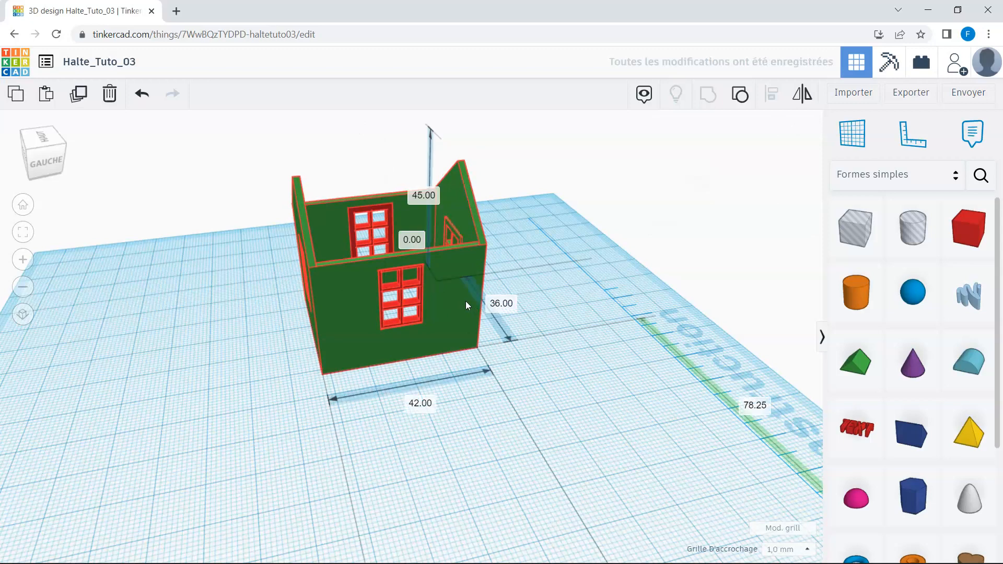
pyautogui.click(689, 201)
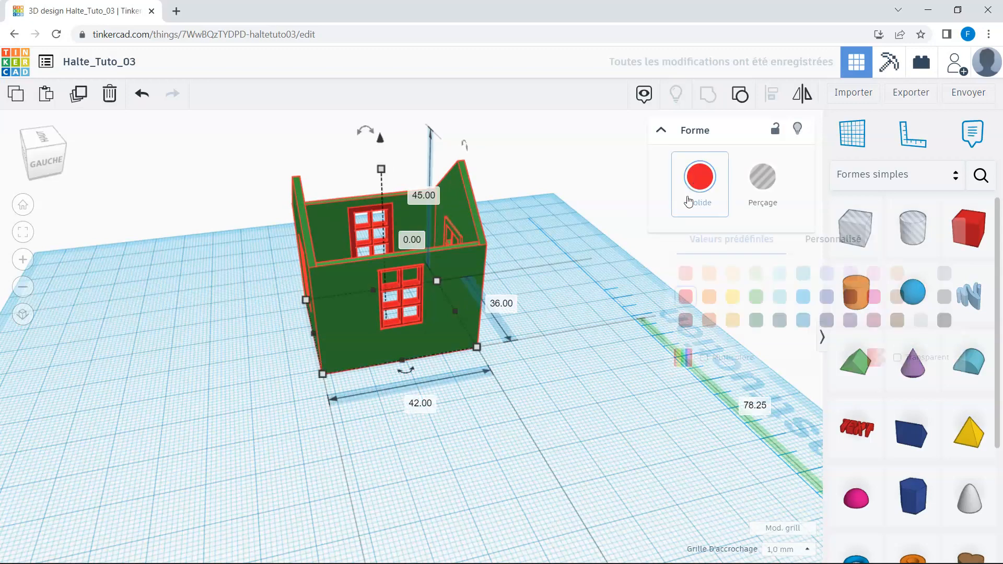
pyautogui.click(709, 297)
pyautogui.click(582, 343)
# - Move the grouped orange house across the workplane towards its front left area
pyautogui.moveTo(582, 344); pyautogui.dragTo(288, 417, button='right')
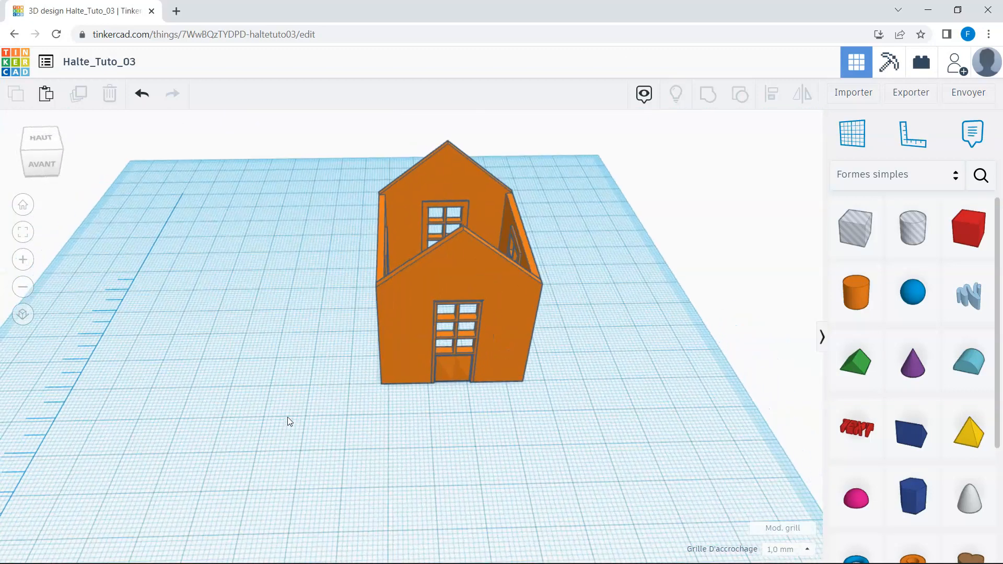
pyautogui.moveTo(361, 177); pyautogui.dragTo(582, 415)
pyautogui.moveTo(509, 357); pyautogui.dragTo(306, 463)
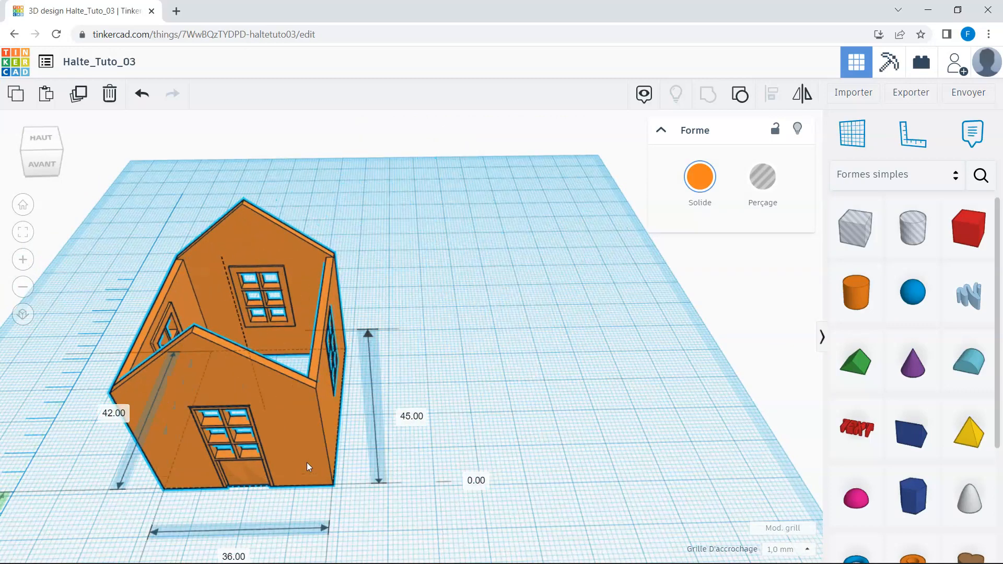
pyautogui.moveTo(541, 374); pyautogui.dragTo(553, 405, button='right')
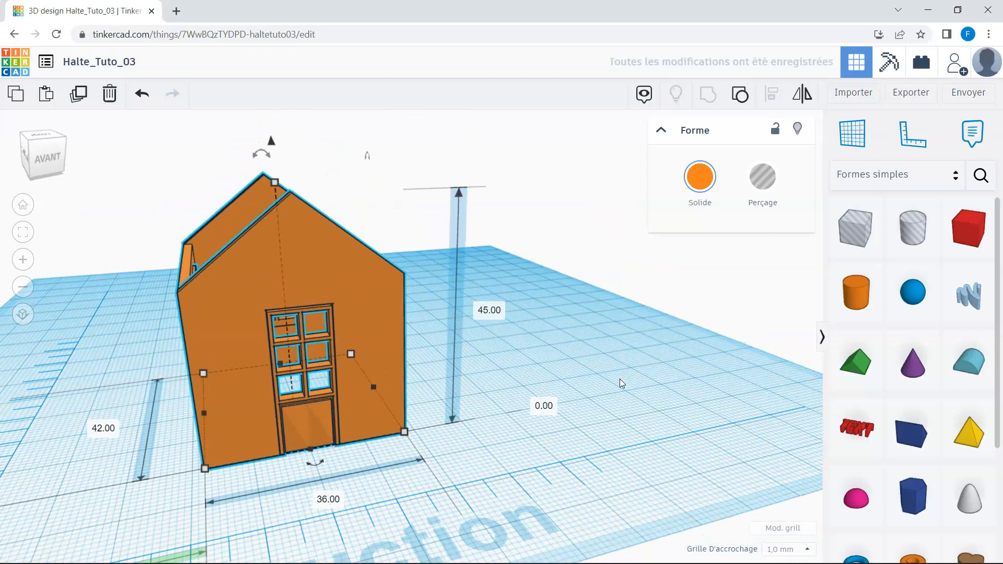